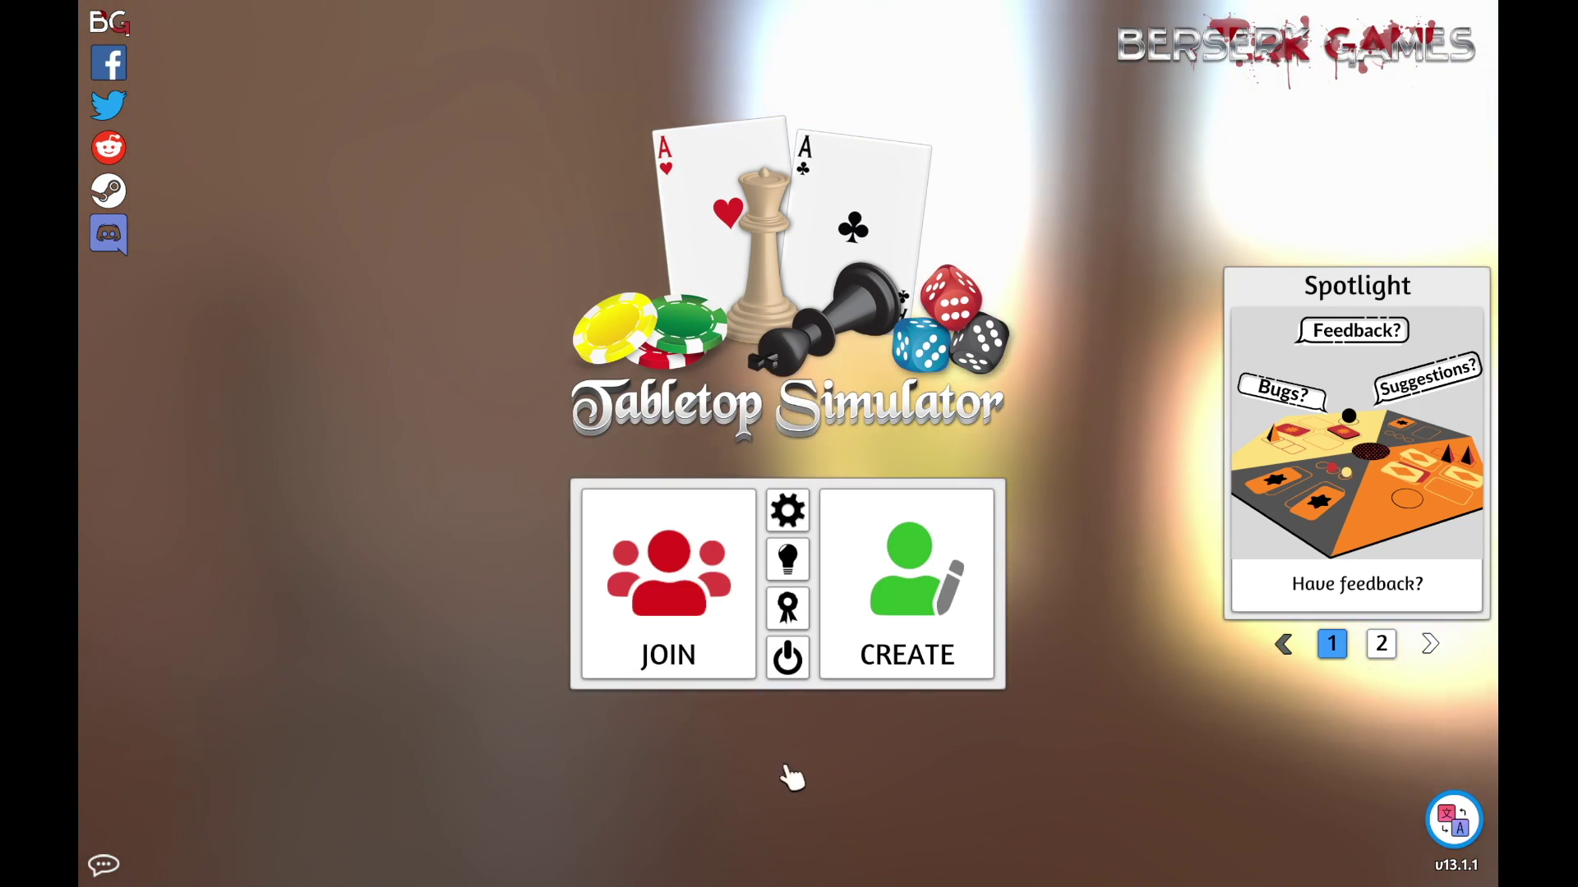
- Create a new singleplayer game so the table loads with the Games panel listing games and saves
{"action": "left_click", "coordinate": [909, 638]}
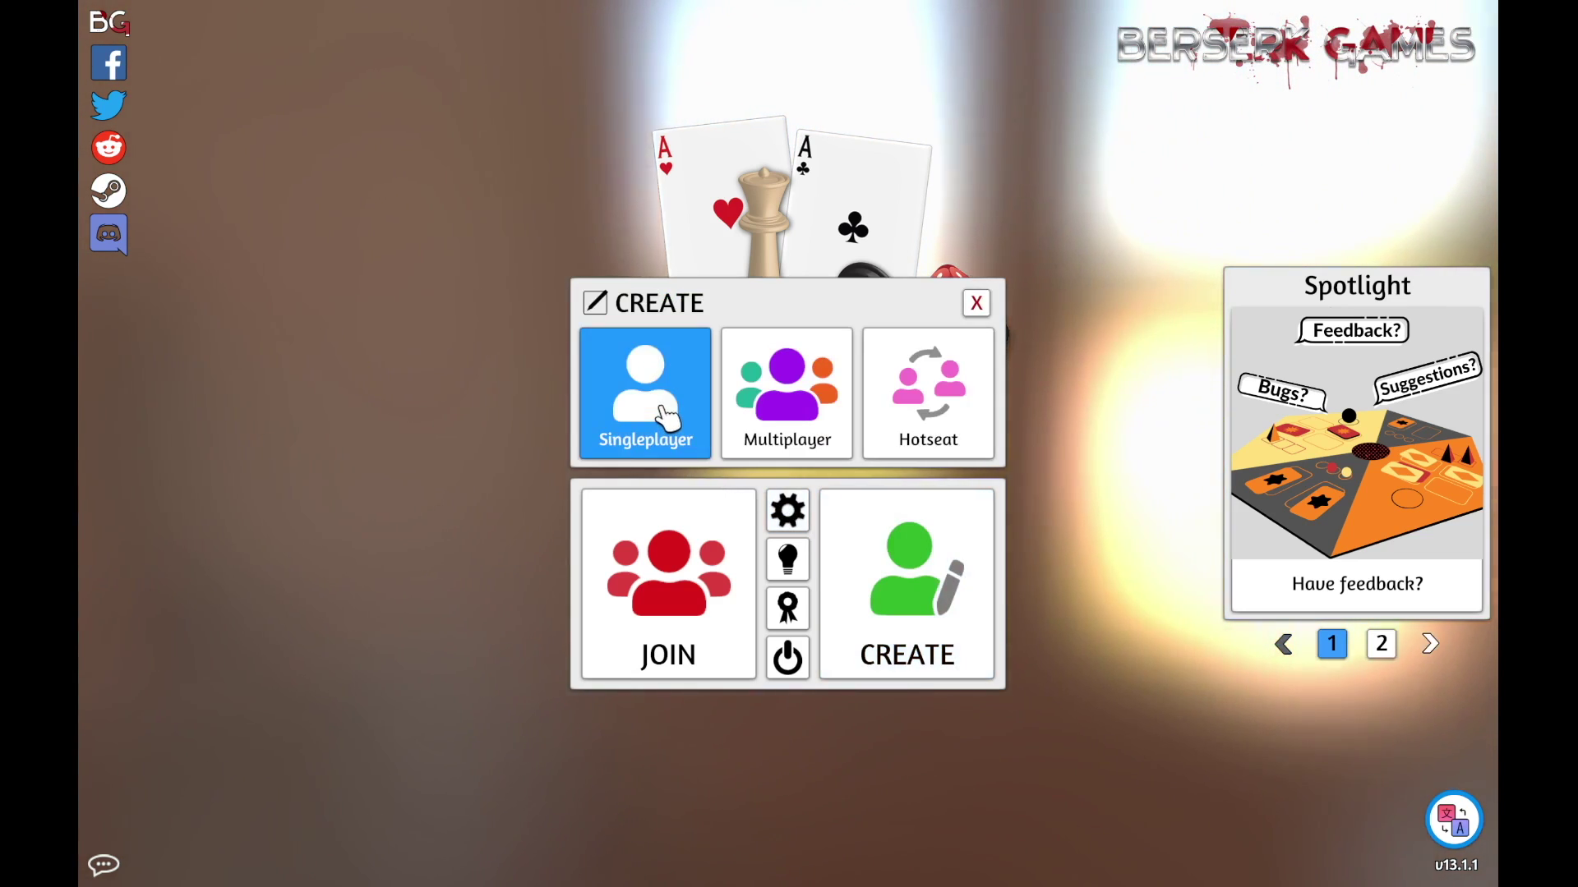
{"action": "left_click", "coordinate": [662, 415]}
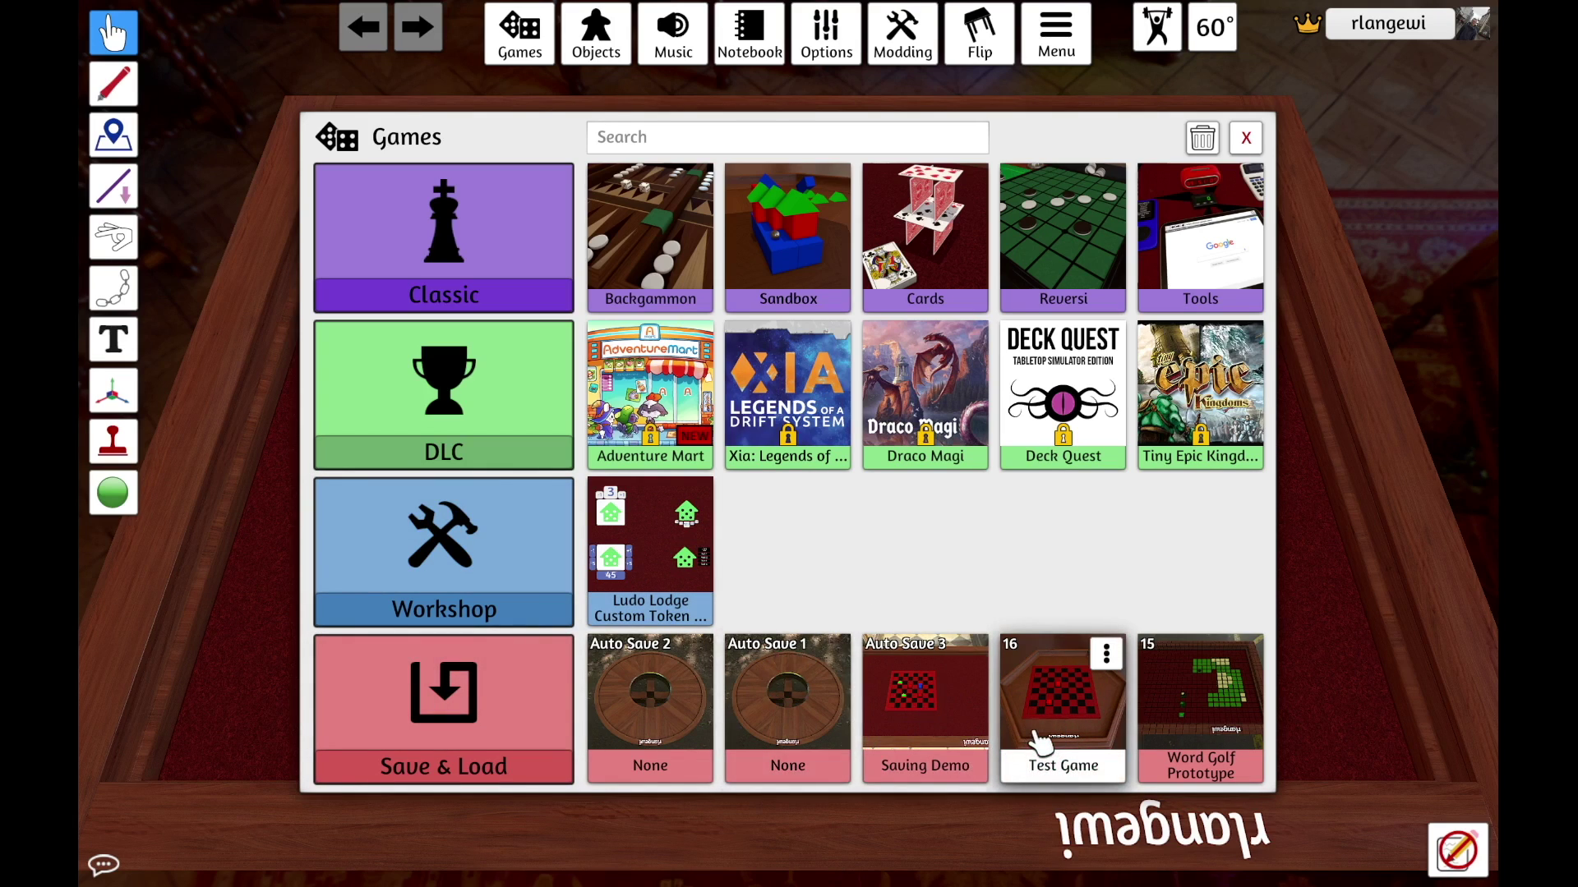
- Close the Games panel to leave the empty red felt table showing
{"action": "mouse_move", "coordinate": [1037, 737]}
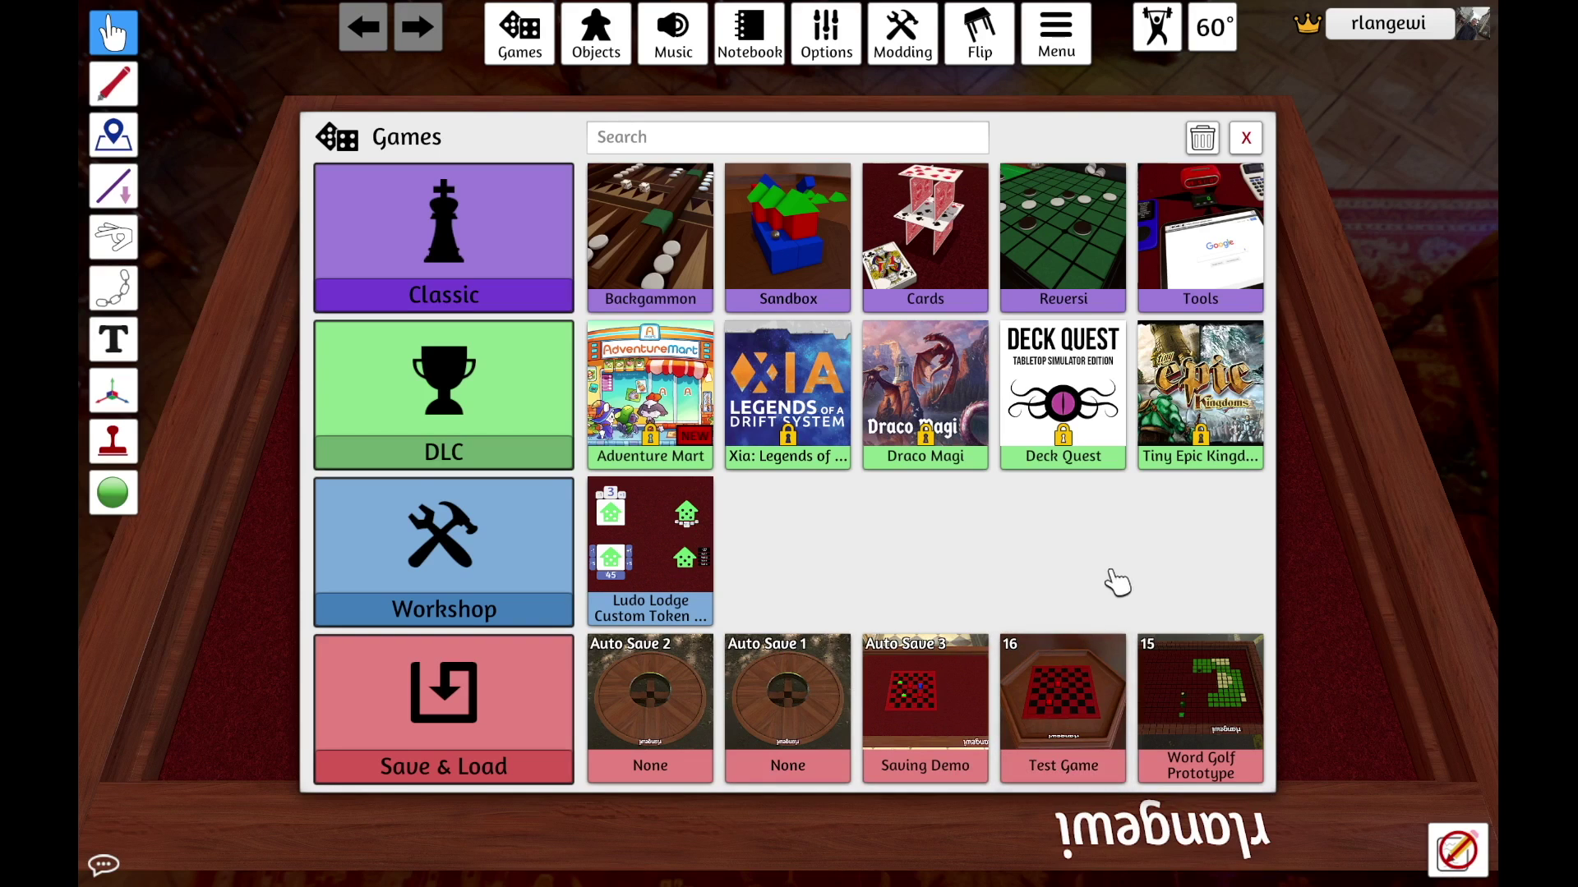
{"action": "left_click", "coordinate": [1246, 140]}
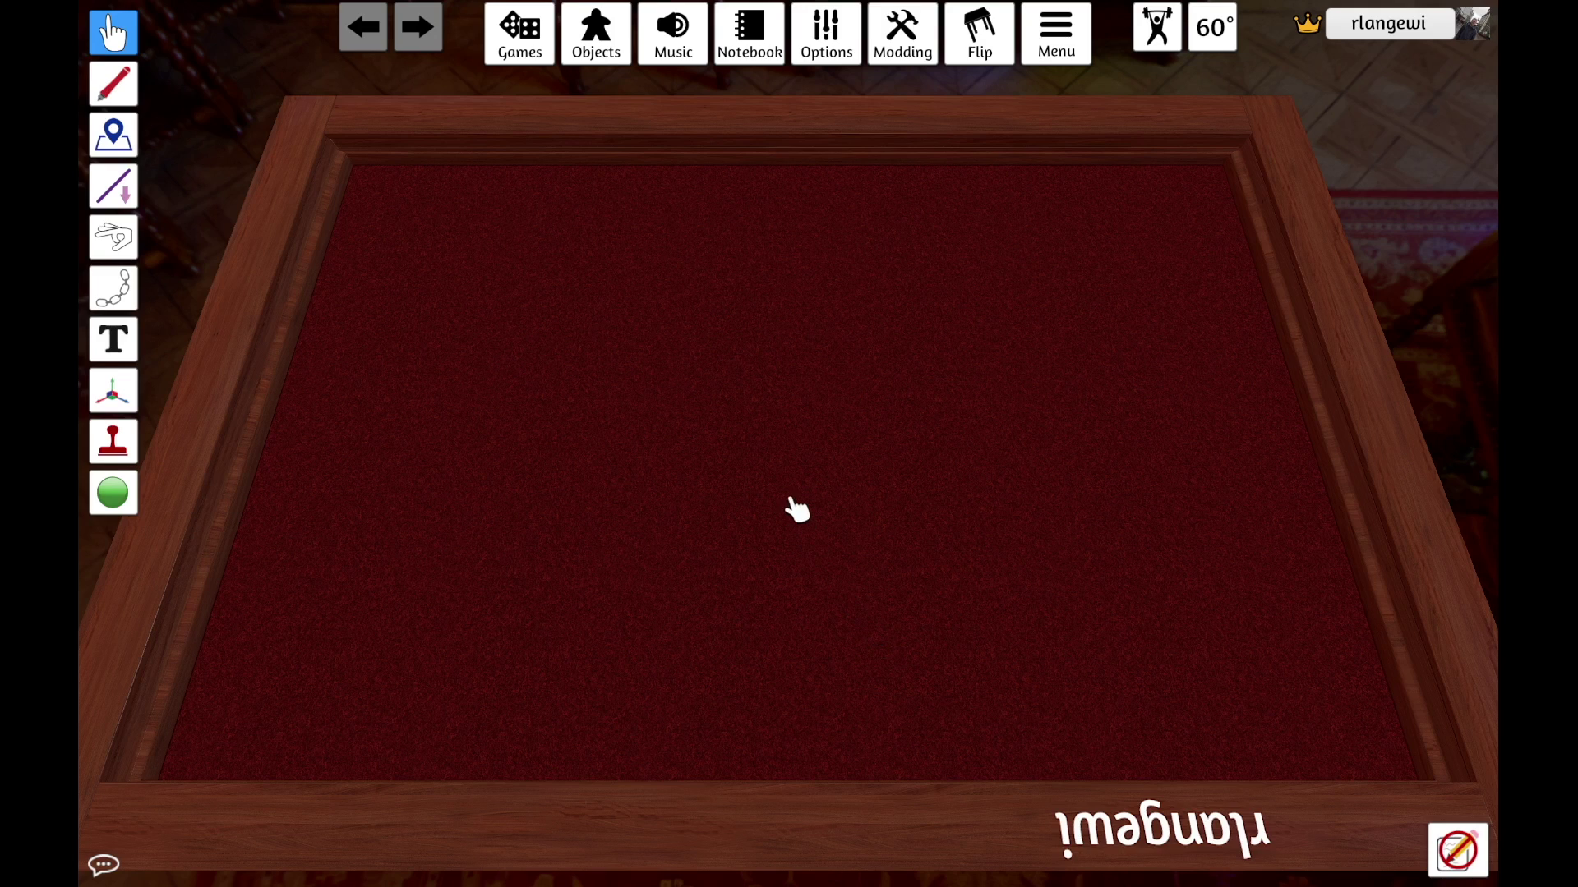
- Place a Checkers board from Objects > Components > Boards onto the table
{"action": "left_click", "coordinate": [612, 51]}
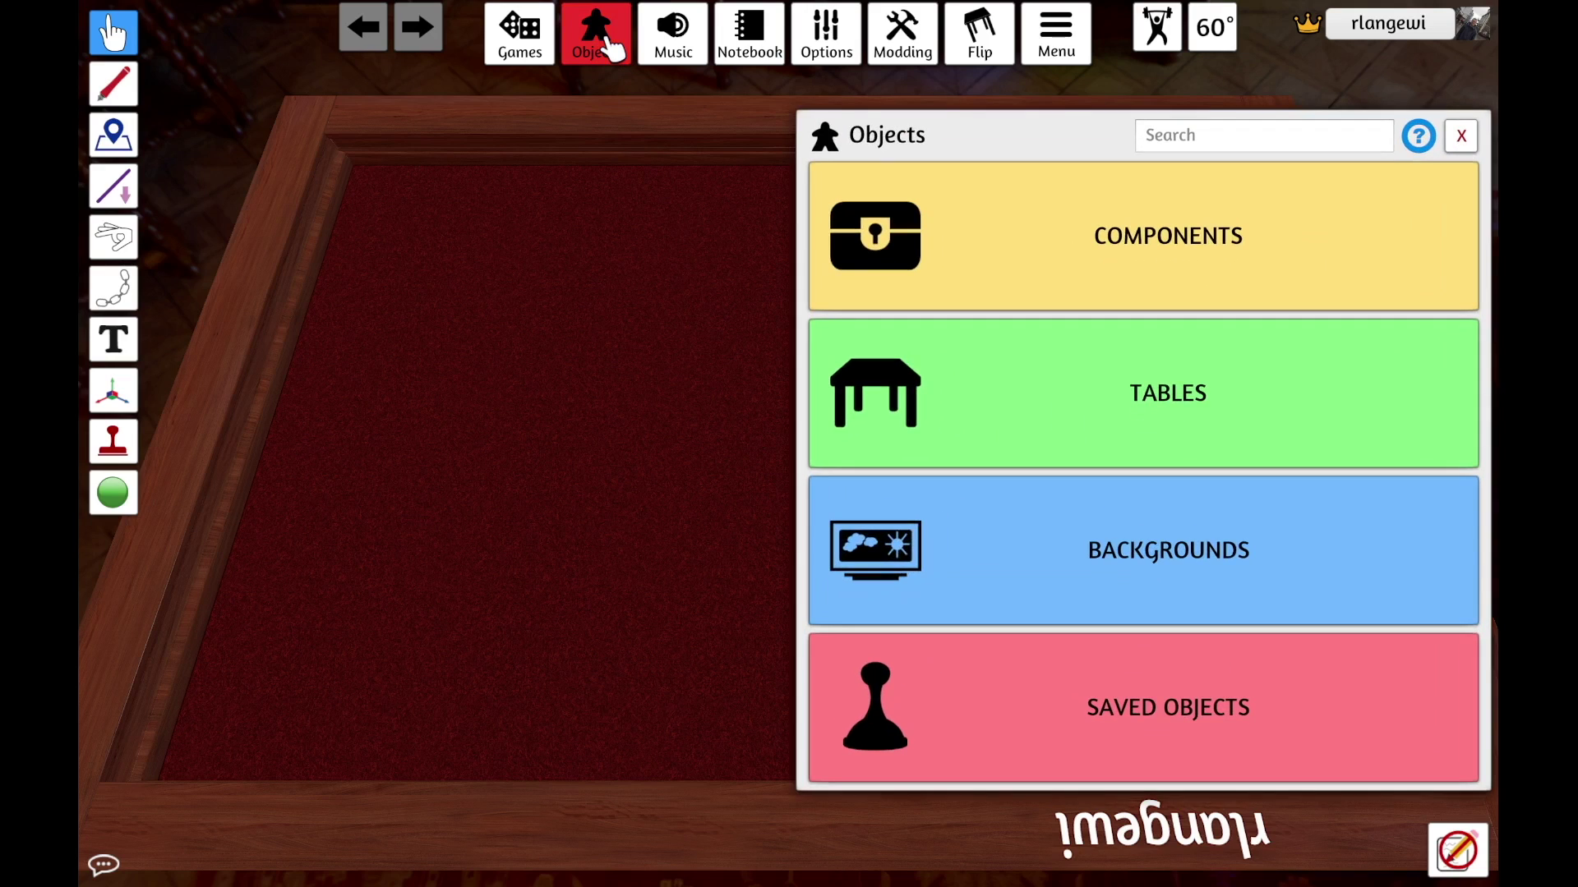
{"action": "left_click", "coordinate": [1056, 211]}
{"action": "left_click", "coordinate": [990, 242]}
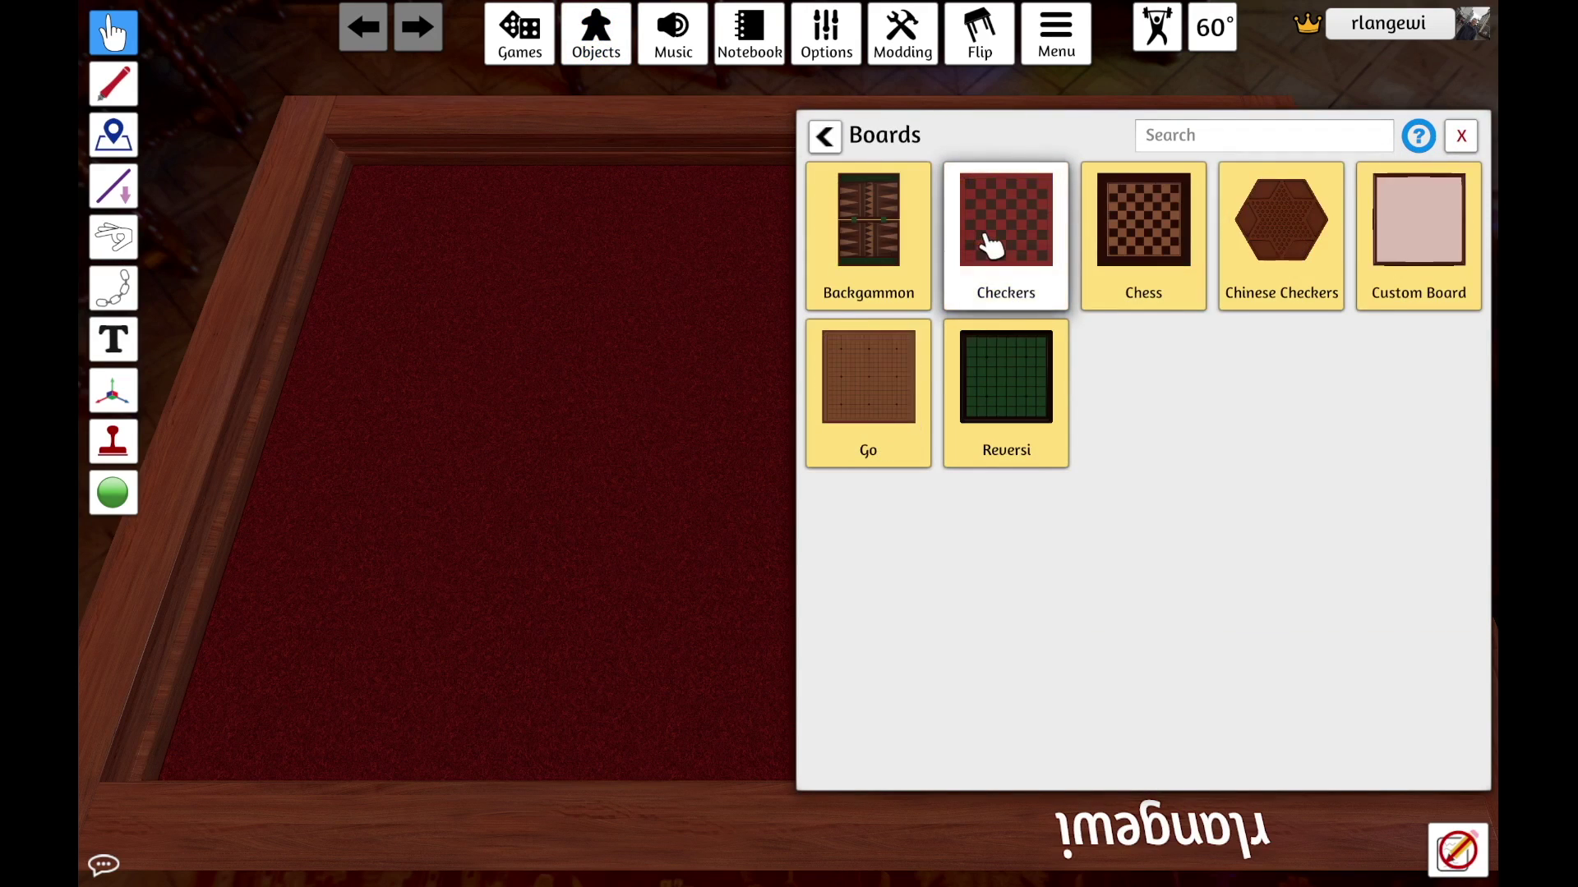
{"action": "left_click_drag", "start_coordinate": [986, 247], "coordinate": [690, 479]}
- Add a red square, two blue rectangles and a green triangle block onto the checkers board
{"action": "left_click", "coordinate": [826, 138]}
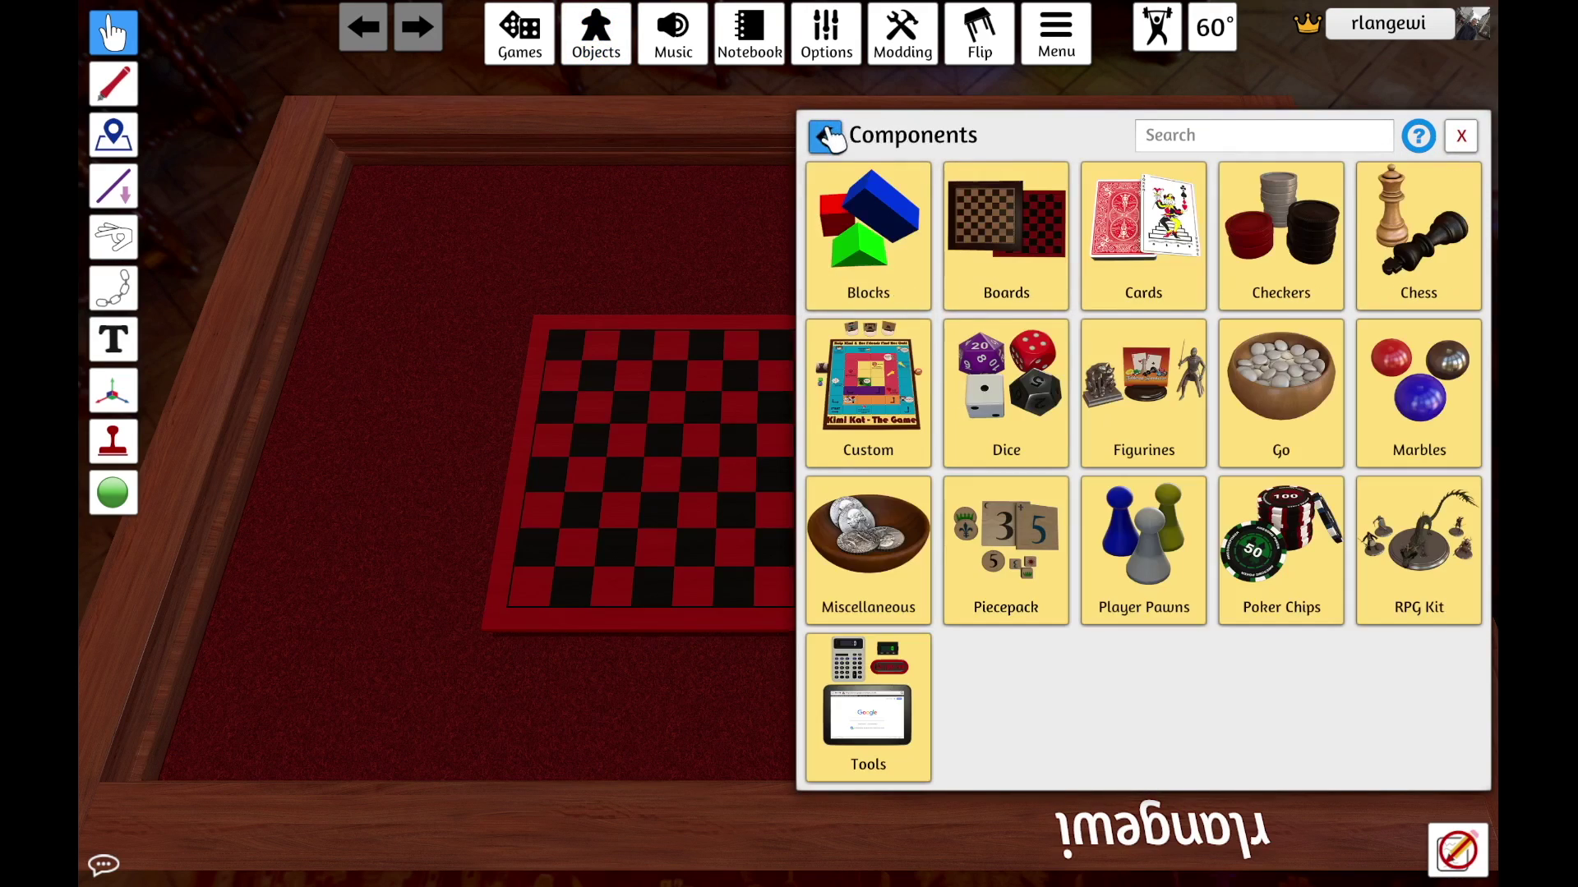
{"action": "left_click", "coordinate": [871, 238]}
{"action": "left_click_drag", "start_coordinate": [881, 254], "coordinate": [616, 431]}
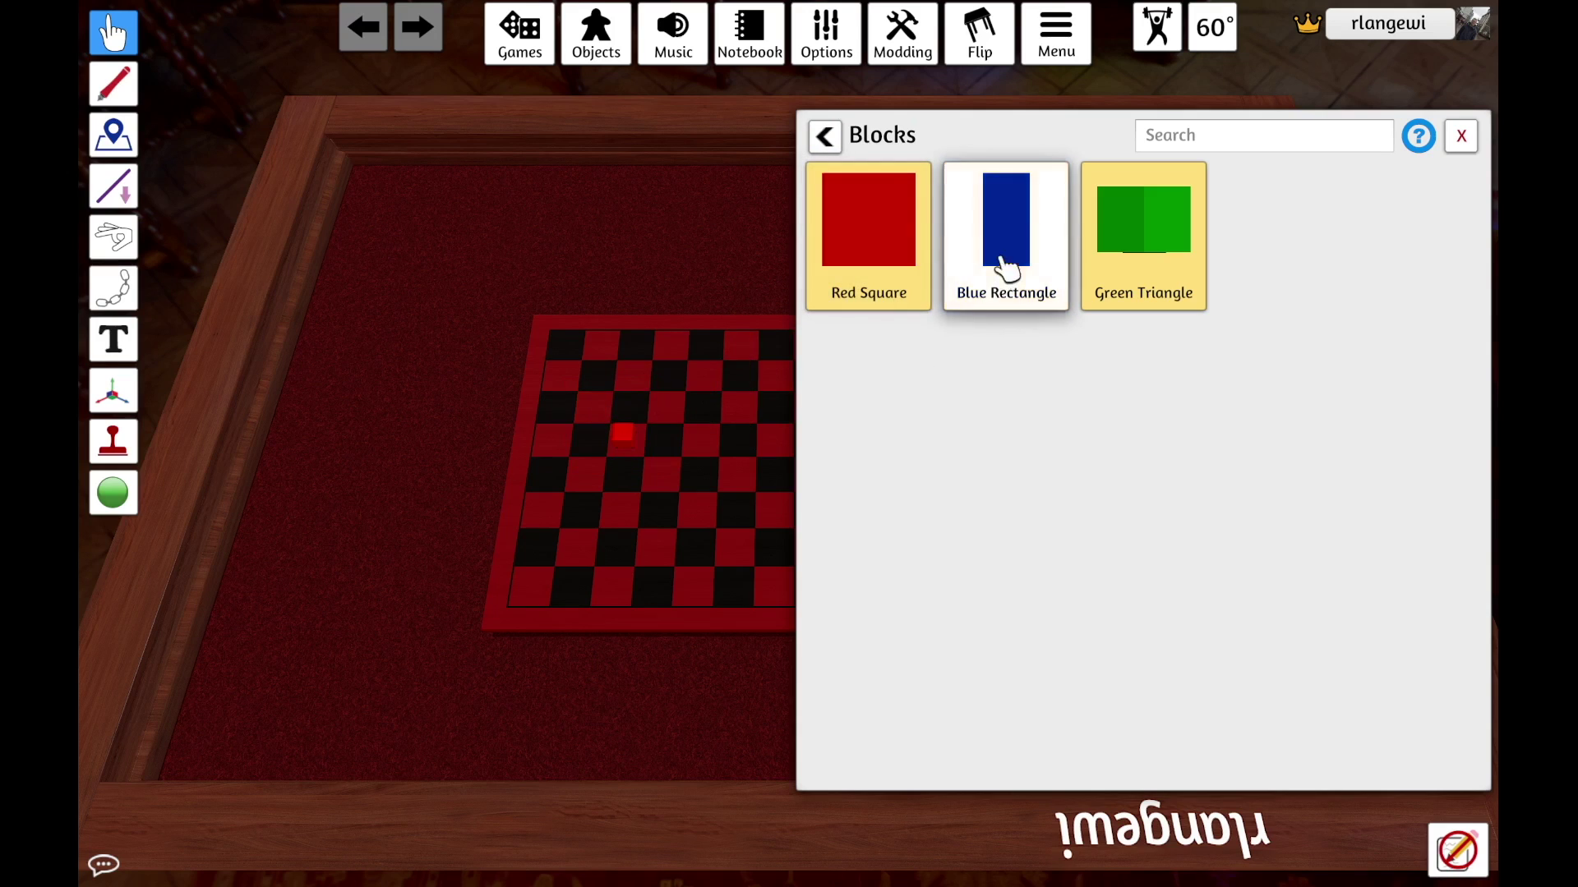
{"action": "left_click_drag", "start_coordinate": [1007, 264], "coordinate": [658, 503]}
{"action": "left_click_drag", "start_coordinate": [972, 256], "coordinate": [761, 394]}
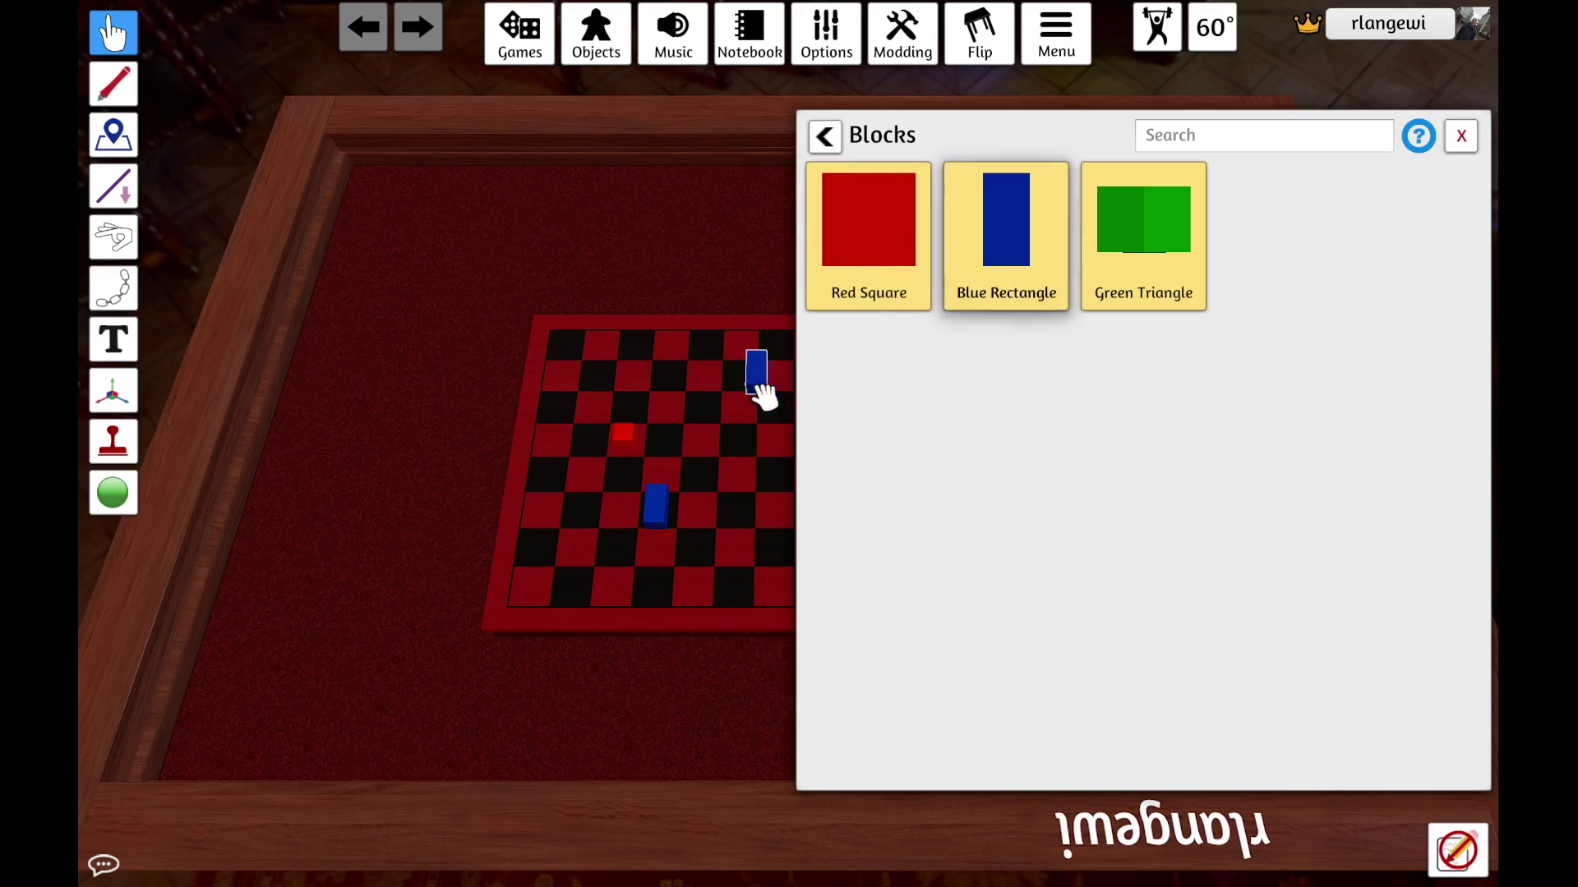
{"action": "left_click_drag", "start_coordinate": [1134, 251], "coordinate": [735, 503]}
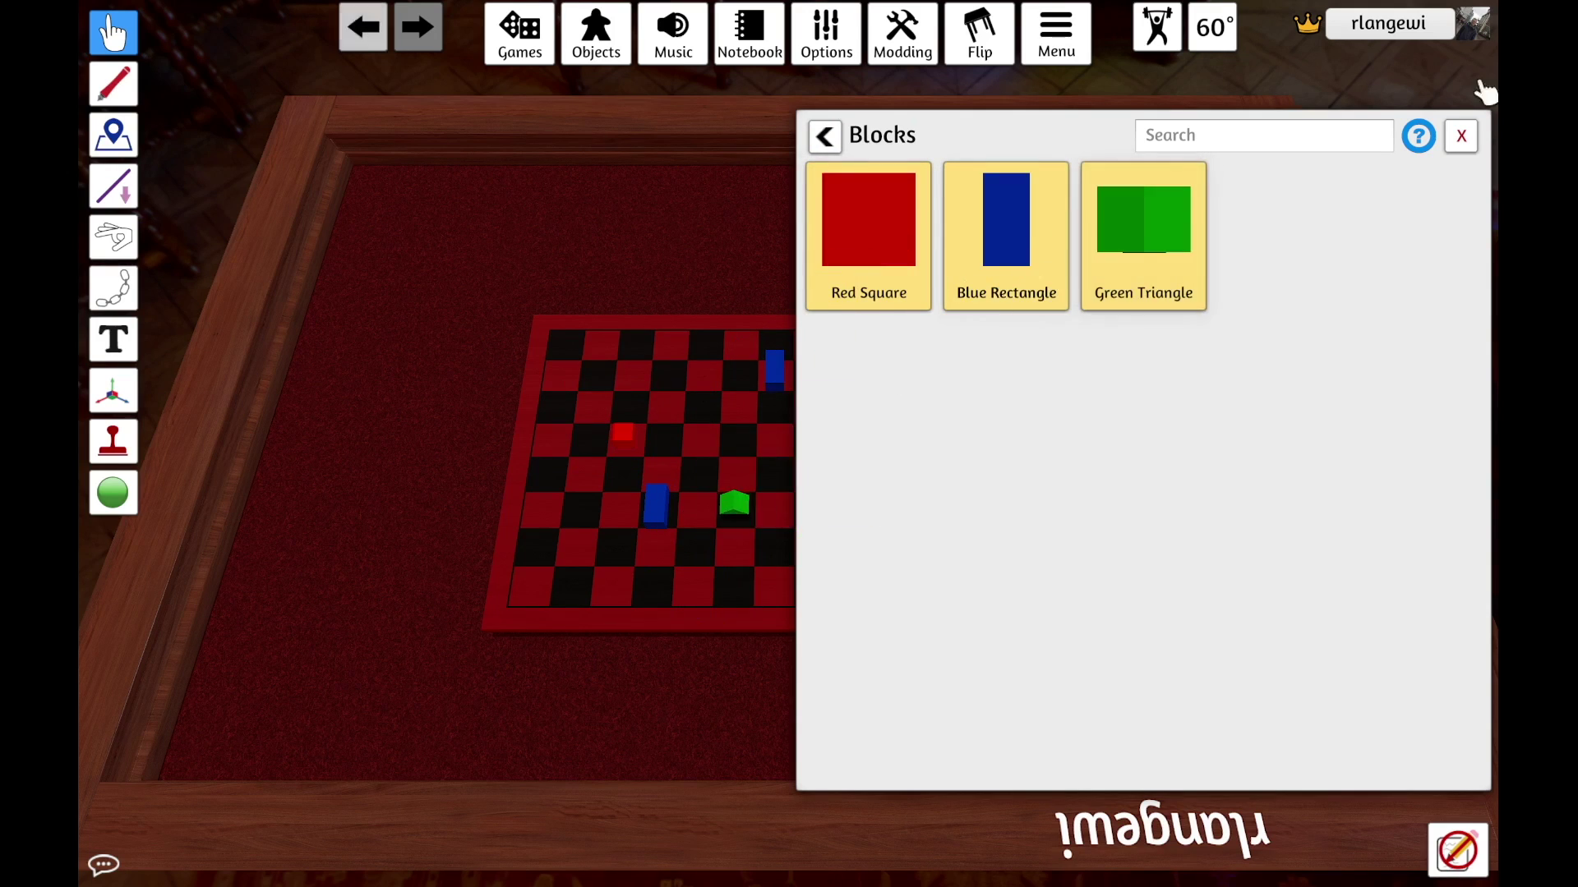
{"action": "left_click", "coordinate": [1463, 142]}
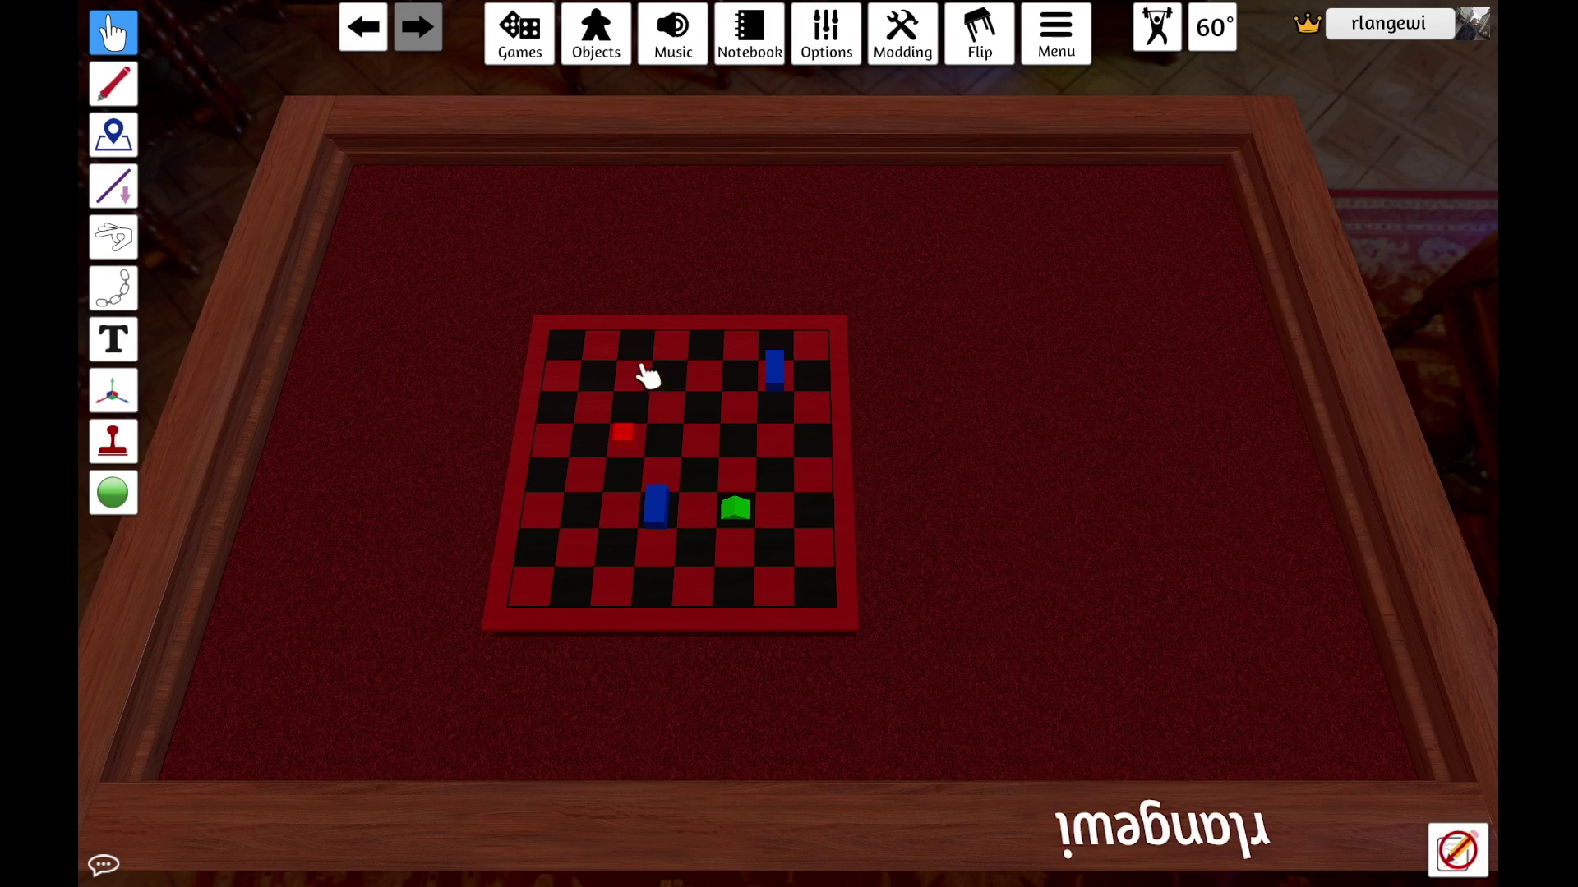
- Open the Save & Load screen from the Games menu
{"action": "left_click", "coordinate": [523, 57]}
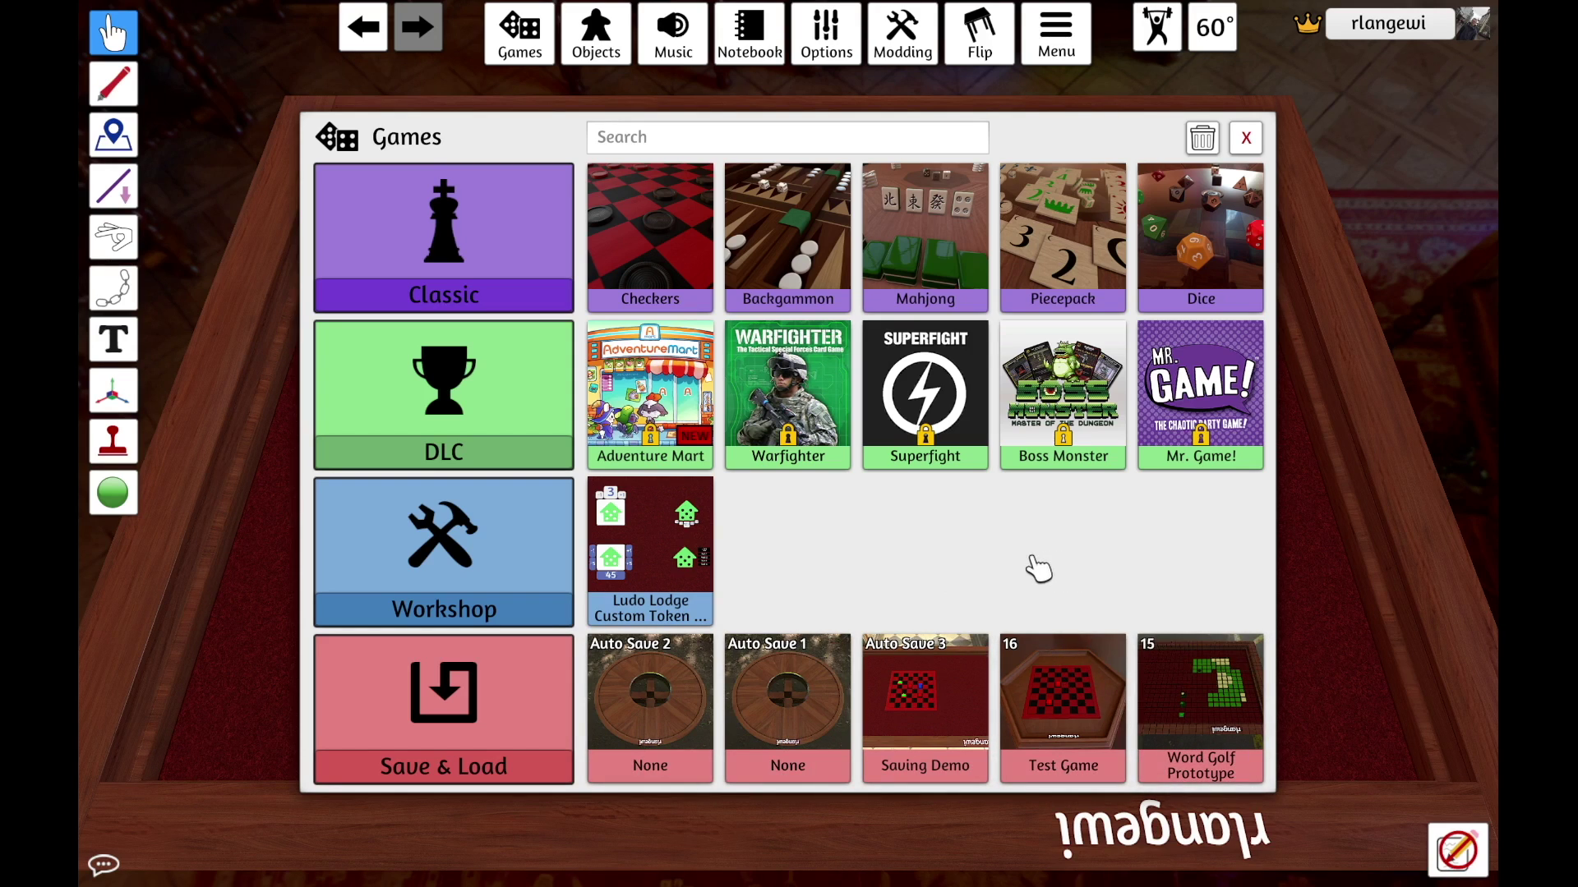
{"action": "left_click", "coordinate": [461, 714]}
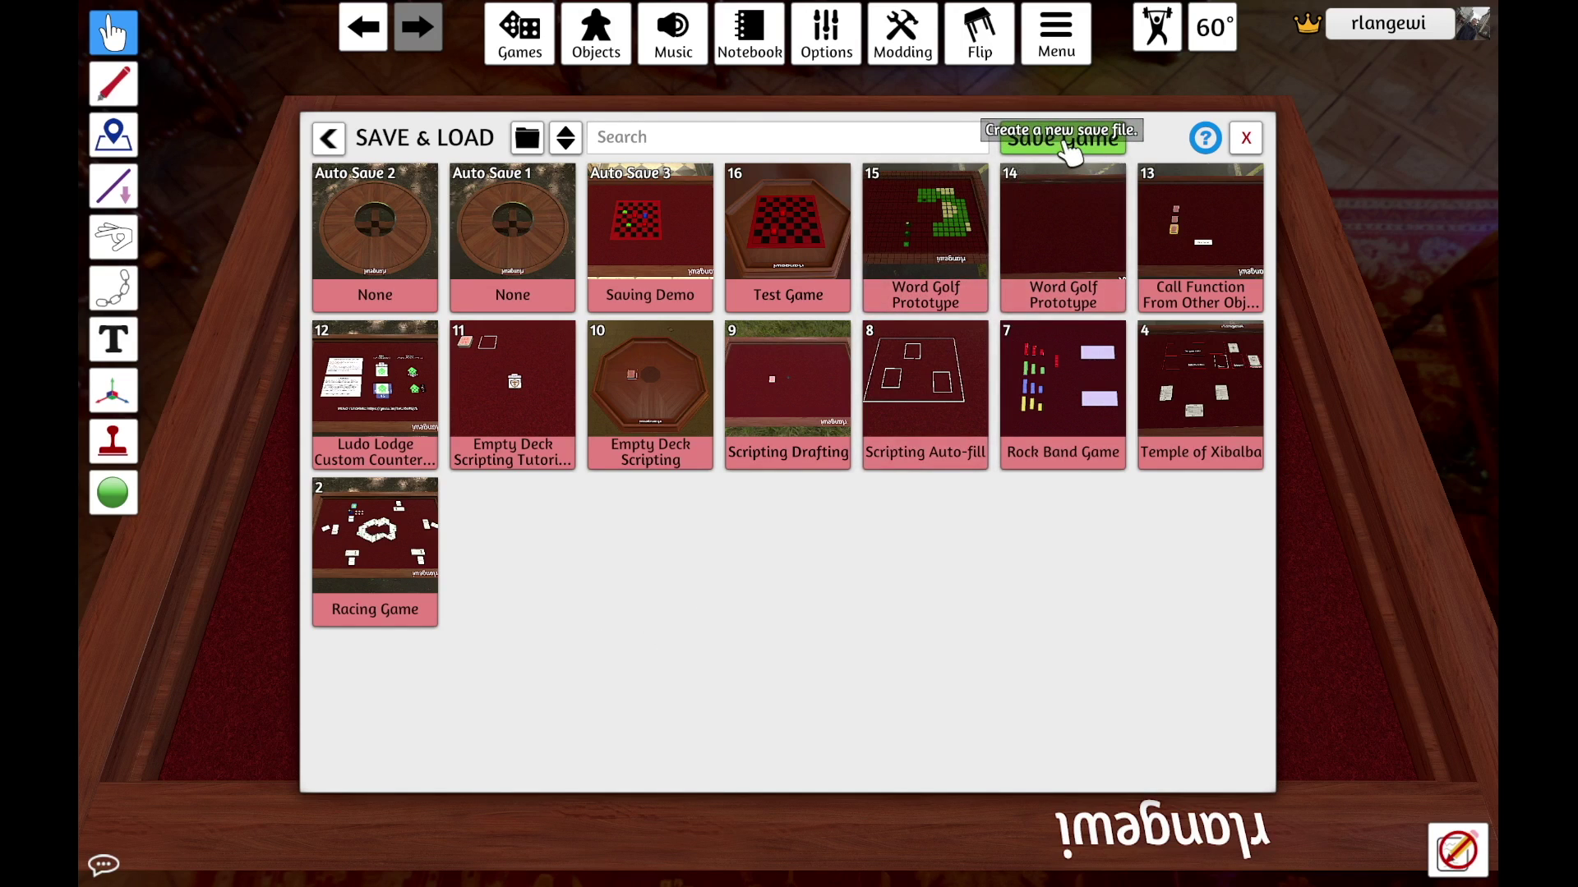
- Save the current table as a new save named 'Saving Demo' in slot 17
{"action": "left_click", "coordinate": [1070, 151]}
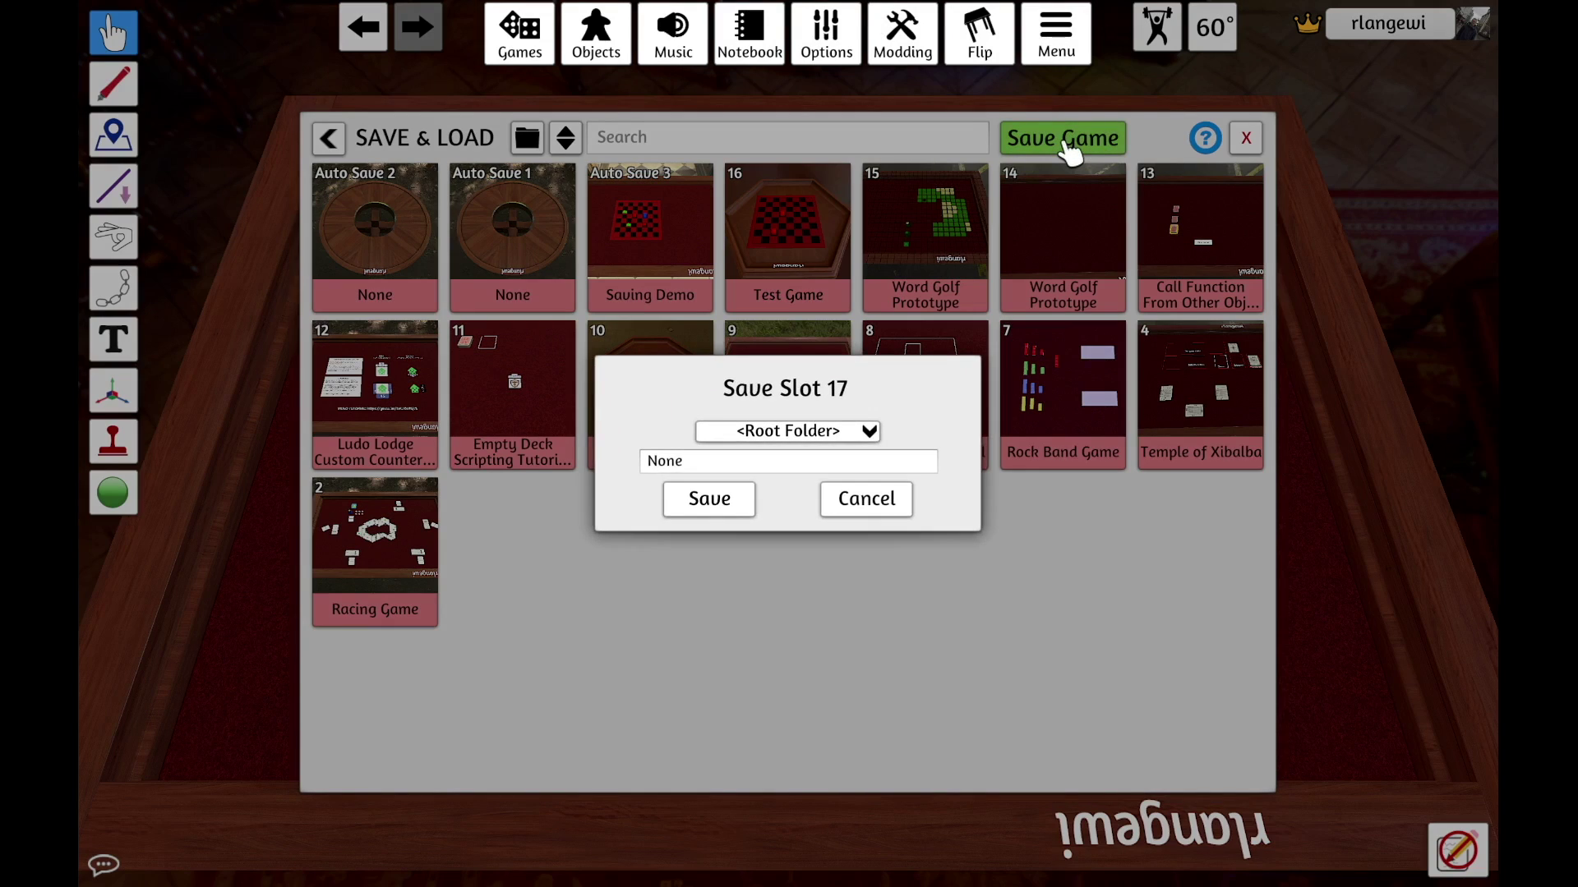
{"action": "left_click", "coordinate": [731, 464]}
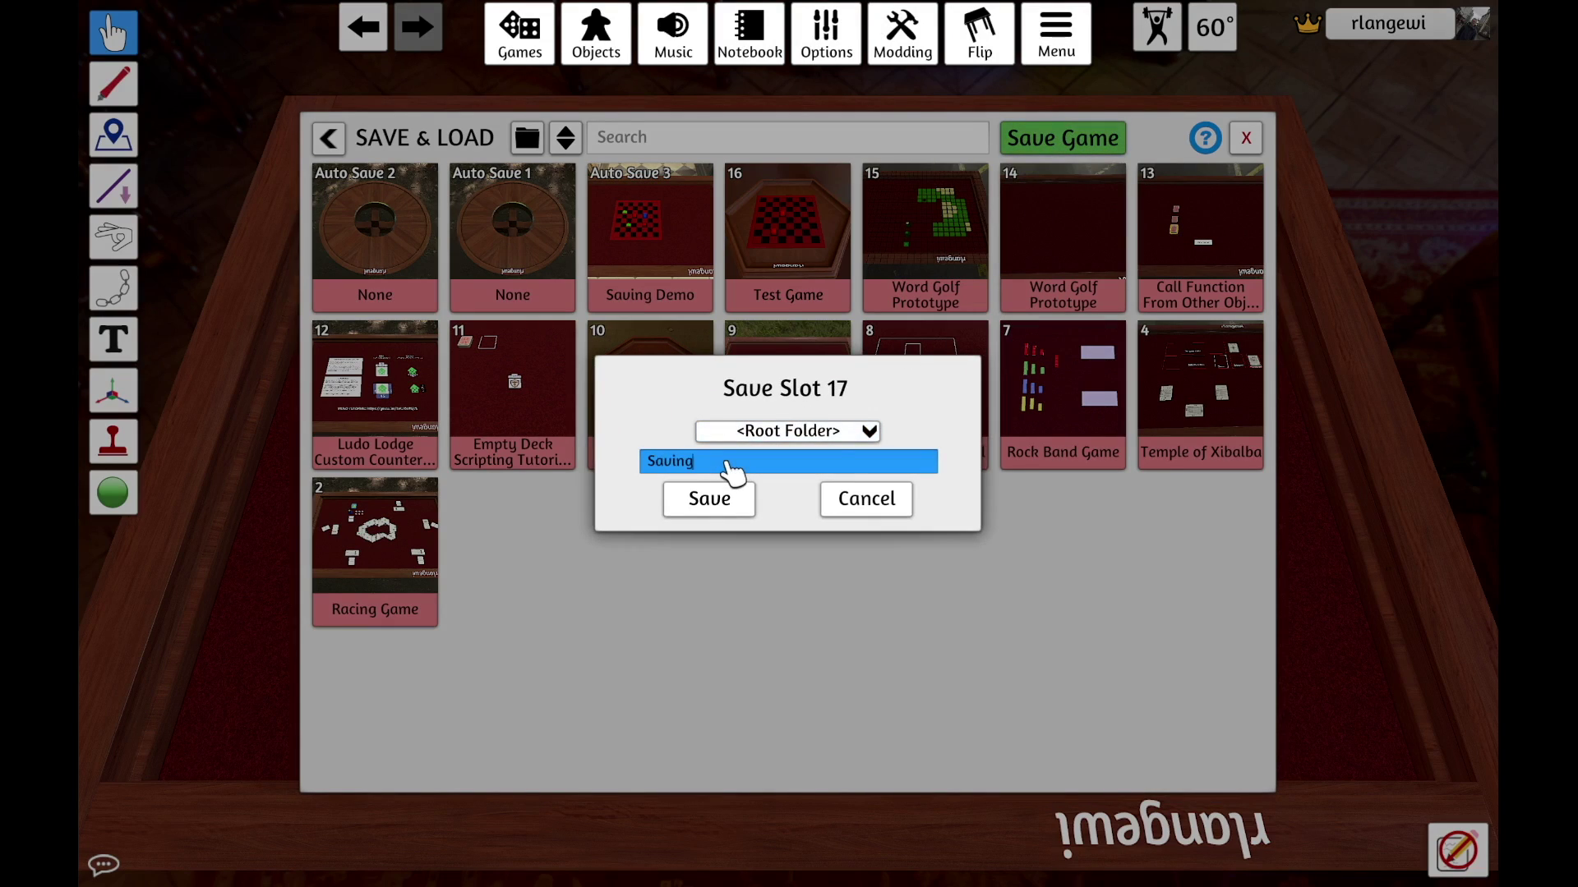
{"action": "key", "text": "Return"}
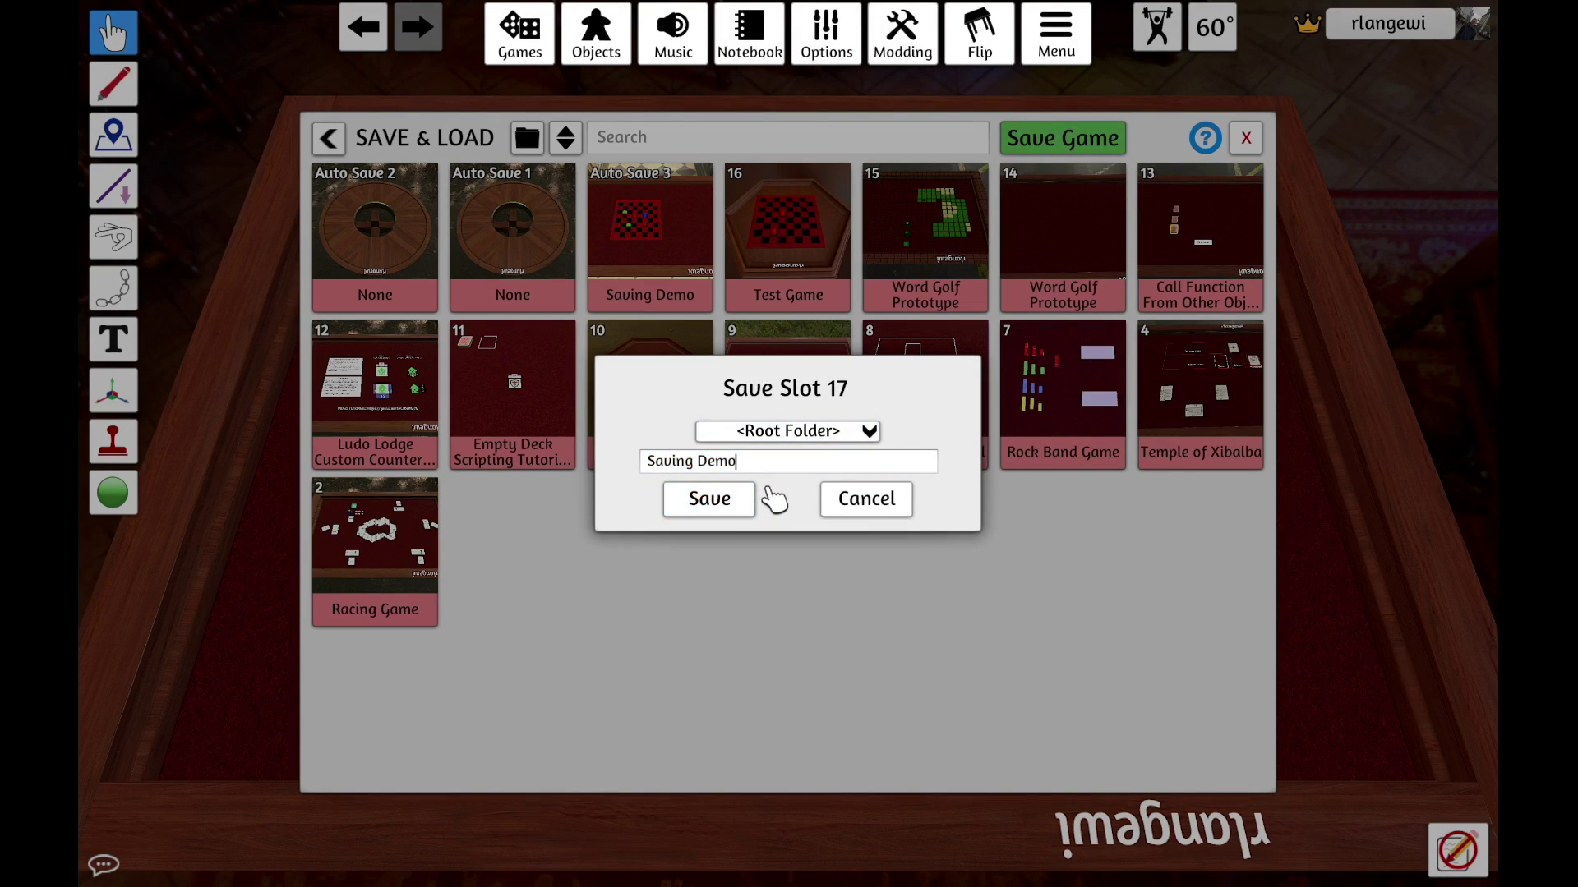
{"action": "left_click", "coordinate": [714, 506]}
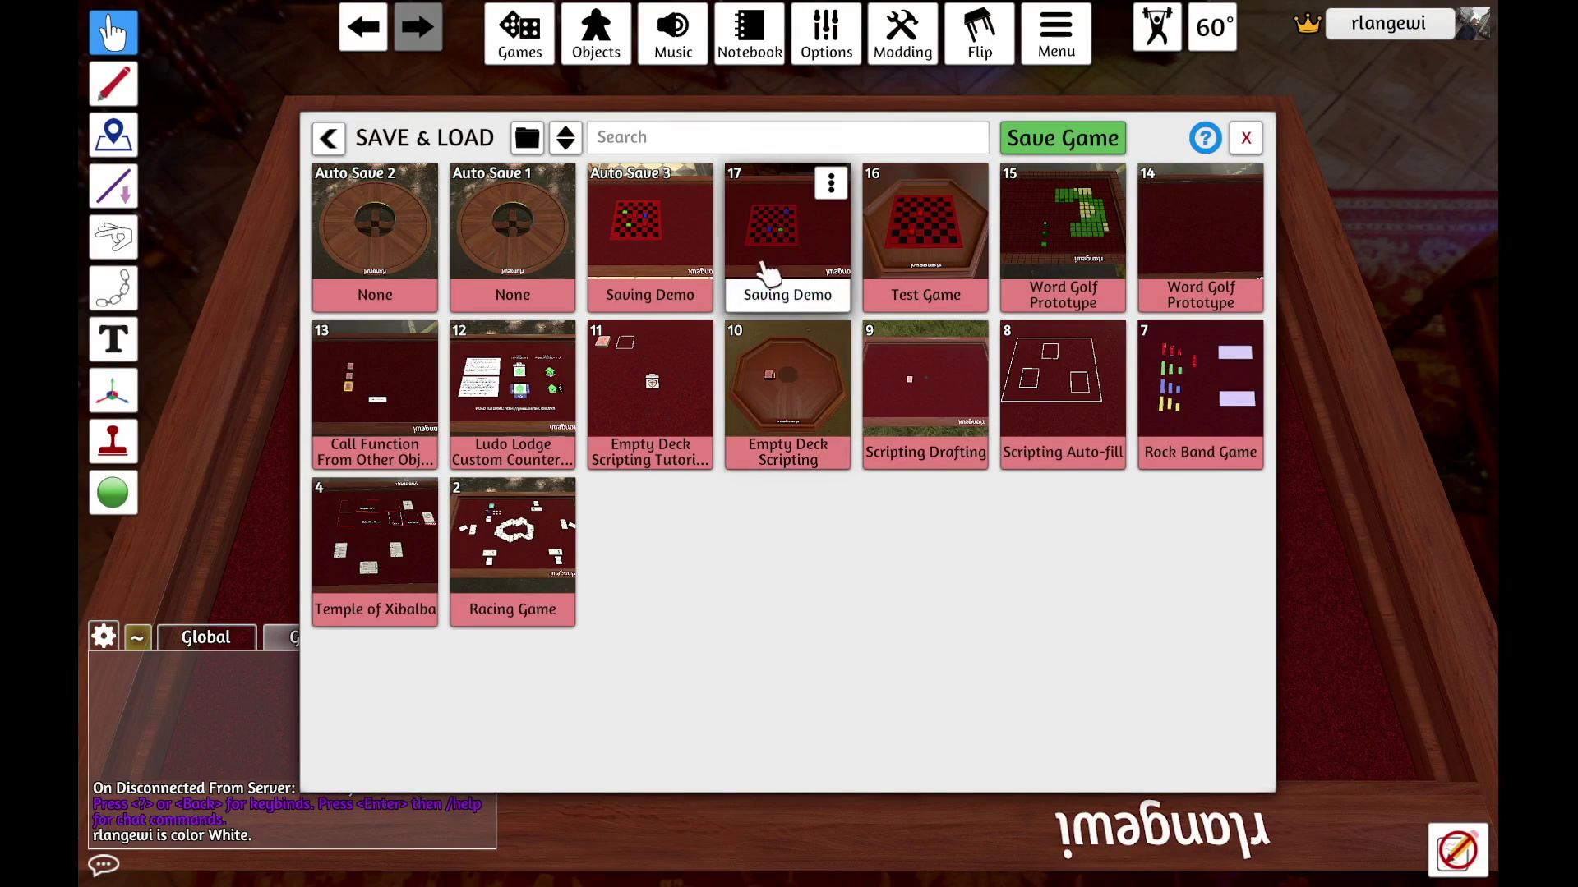
{"action": "mouse_move", "coordinate": [798, 255]}
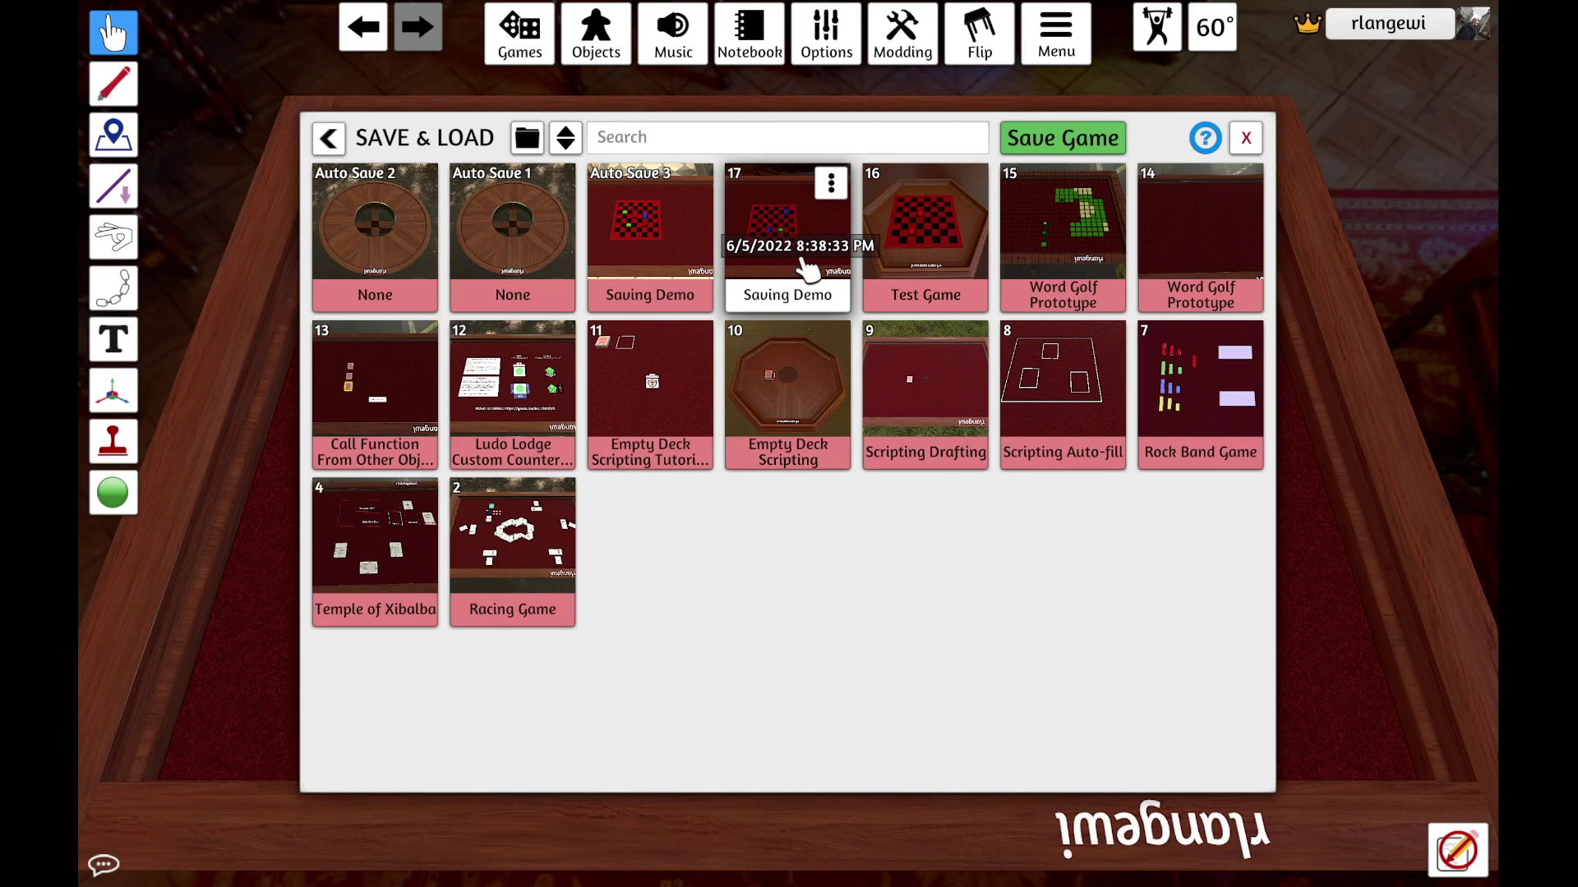
- Move the red square and one blue rectangle to different squares on the board
{"action": "left_click", "coordinate": [1245, 138]}
{"action": "left_click_drag", "start_coordinate": [624, 436], "coordinate": [590, 397]}
{"action": "left_click_drag", "start_coordinate": [651, 510], "coordinate": [708, 442]}
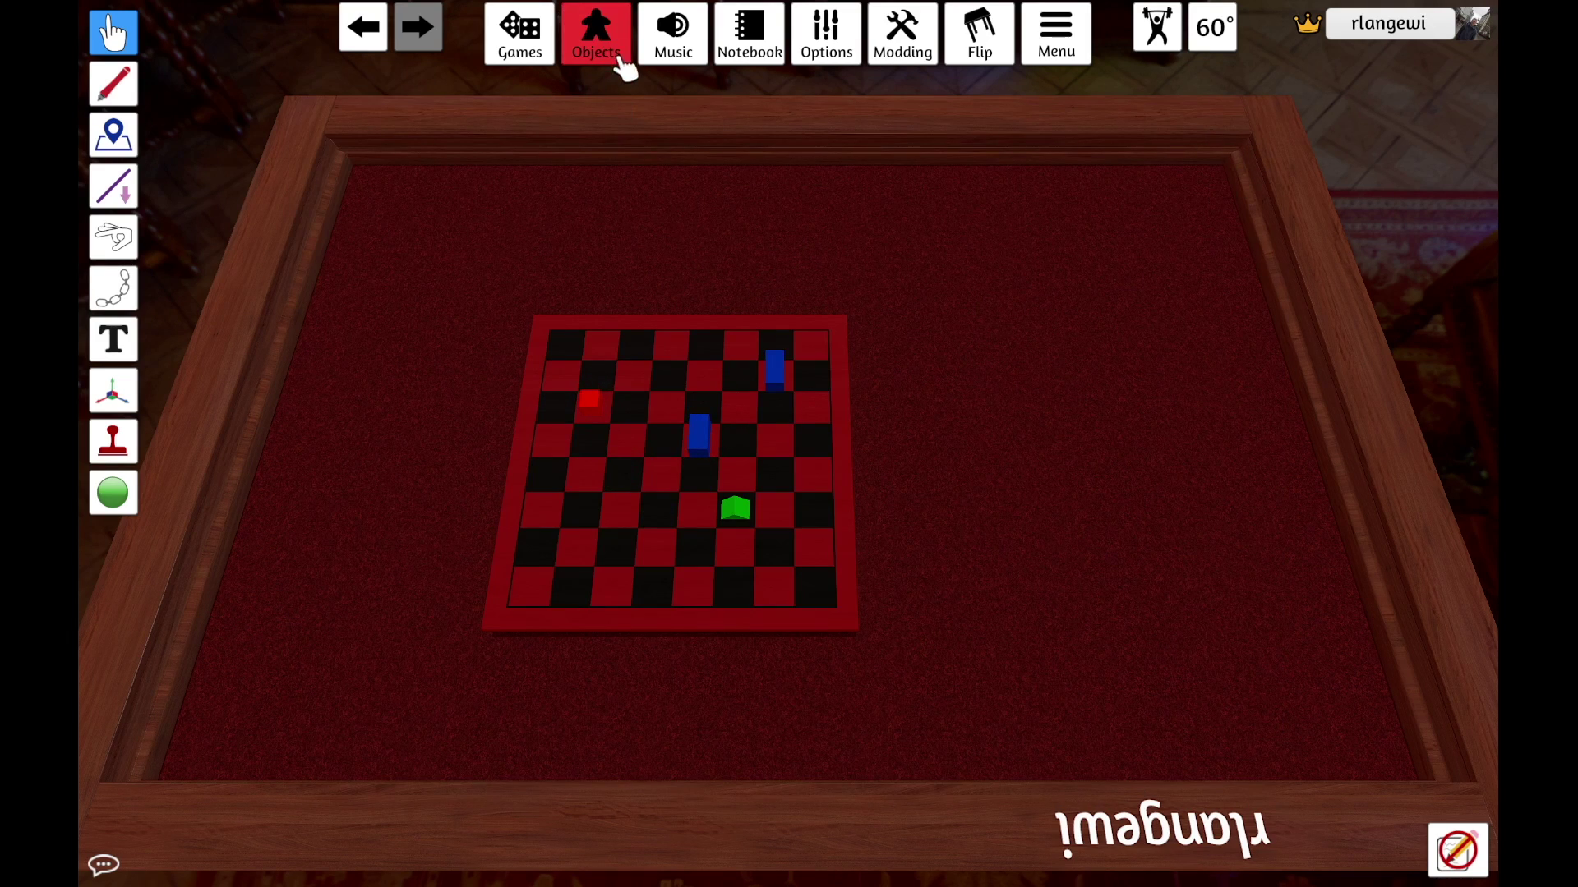
- Add a second green triangle block to the left side of the board
{"action": "left_click", "coordinate": [608, 51]}
{"action": "left_click", "coordinate": [1120, 230]}
{"action": "left_click", "coordinate": [828, 254]}
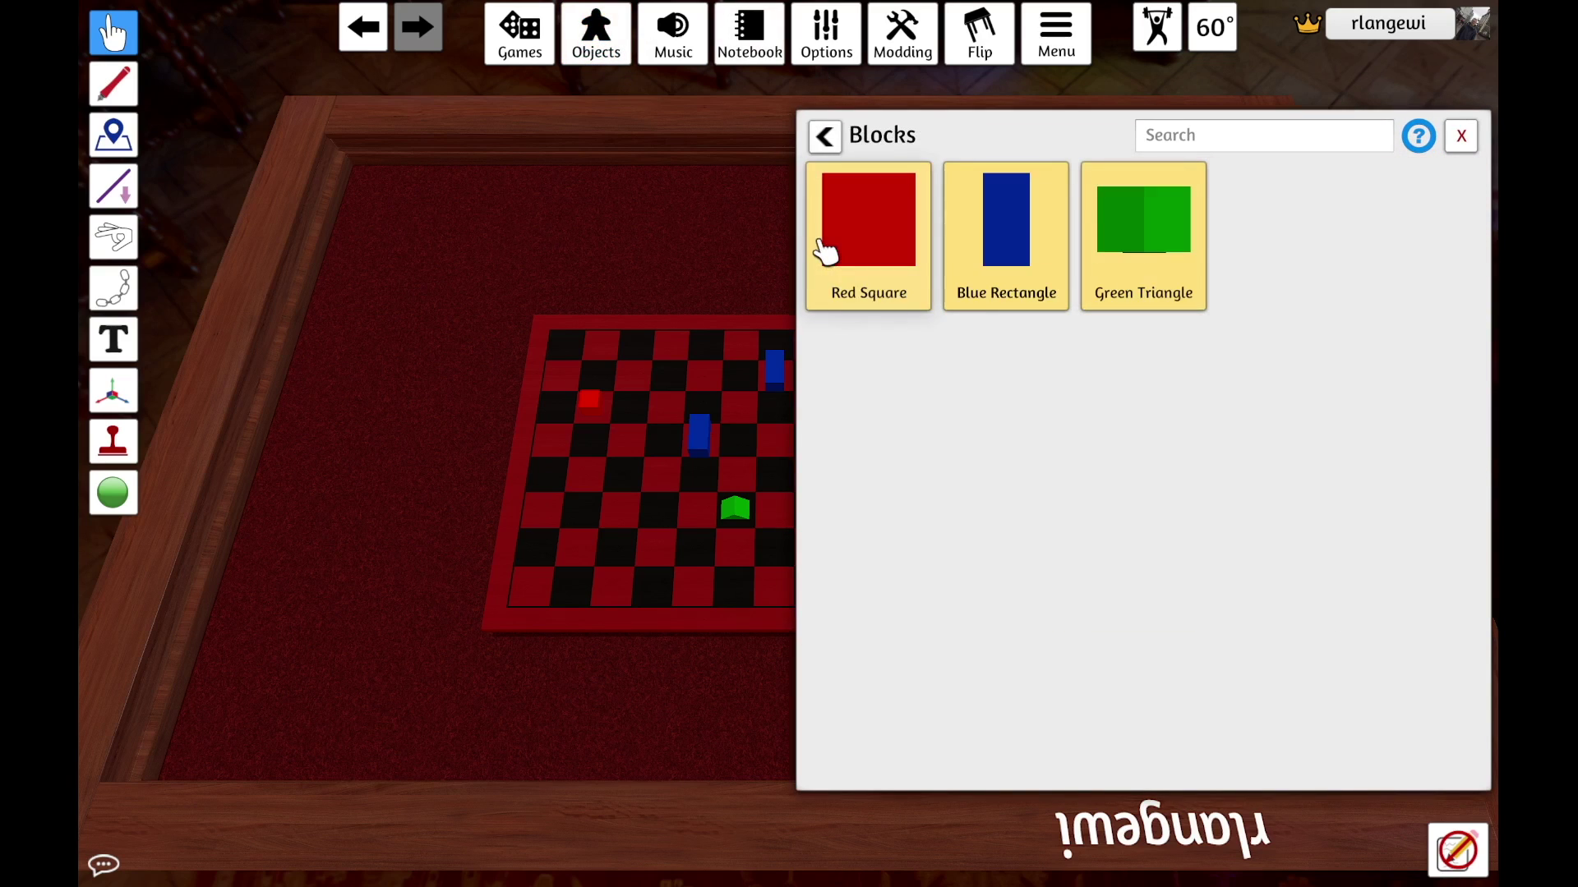
{"action": "left_click_drag", "start_coordinate": [1120, 282], "coordinate": [615, 475]}
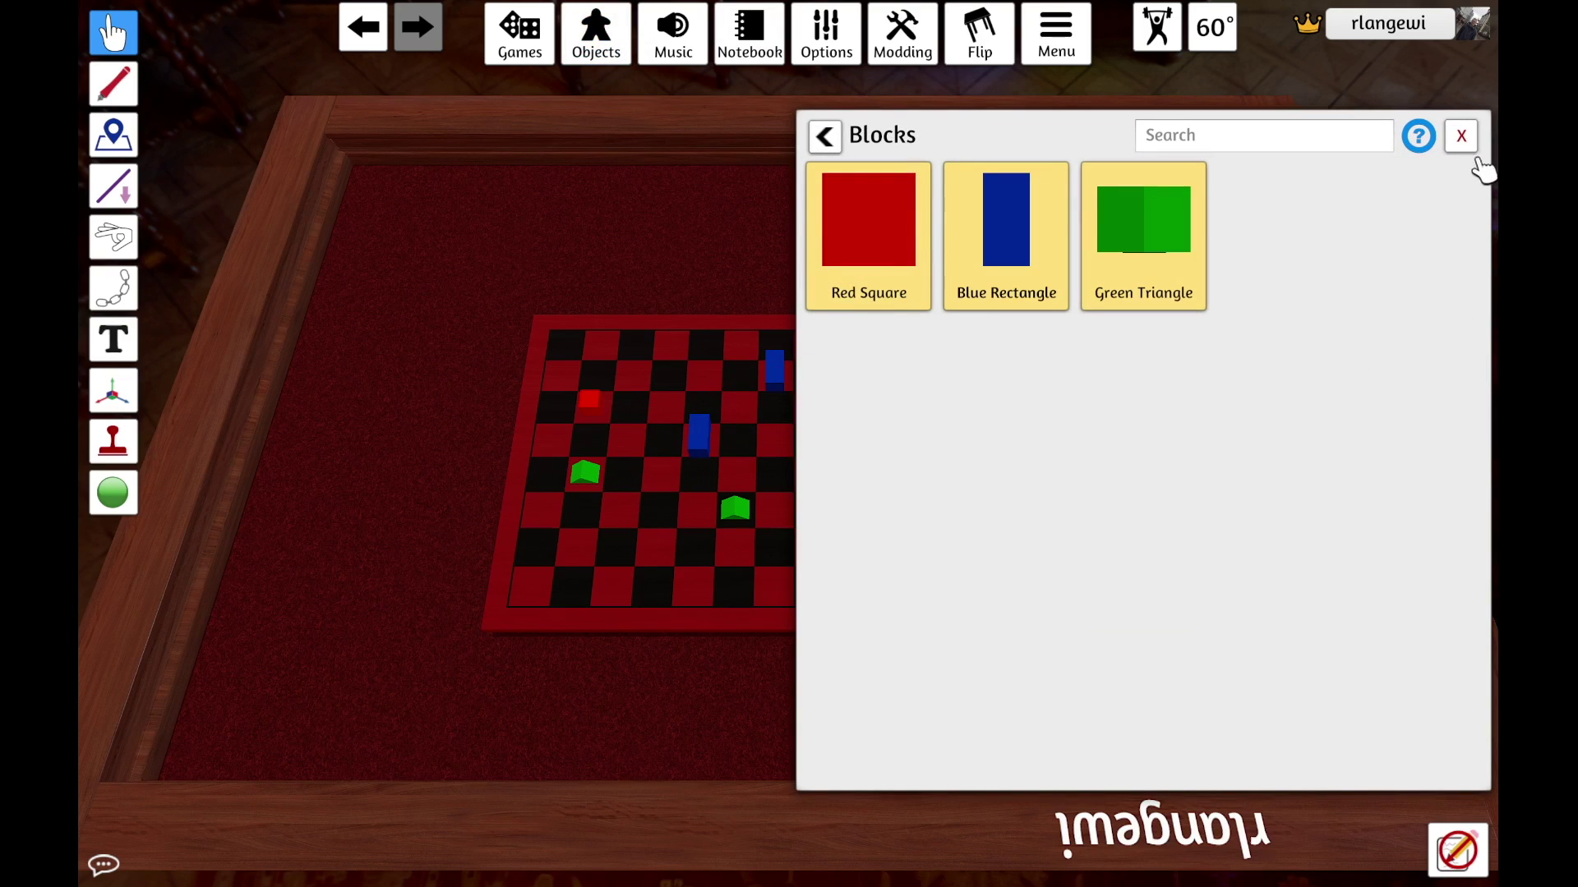
{"action": "left_click", "coordinate": [1461, 136]}
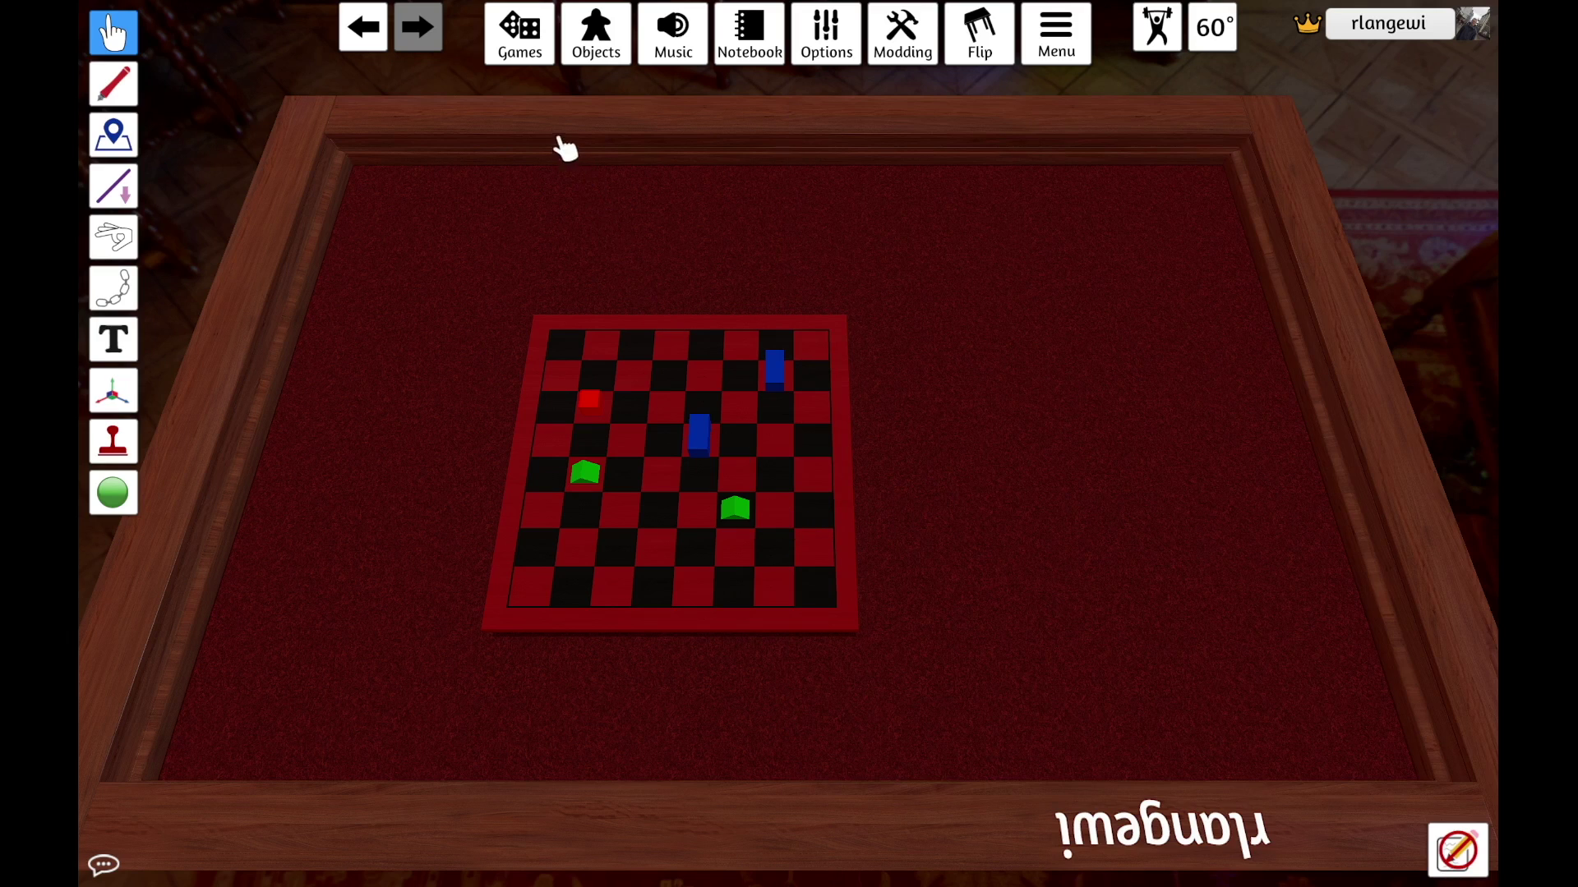
{"action": "left_click", "coordinate": [517, 59]}
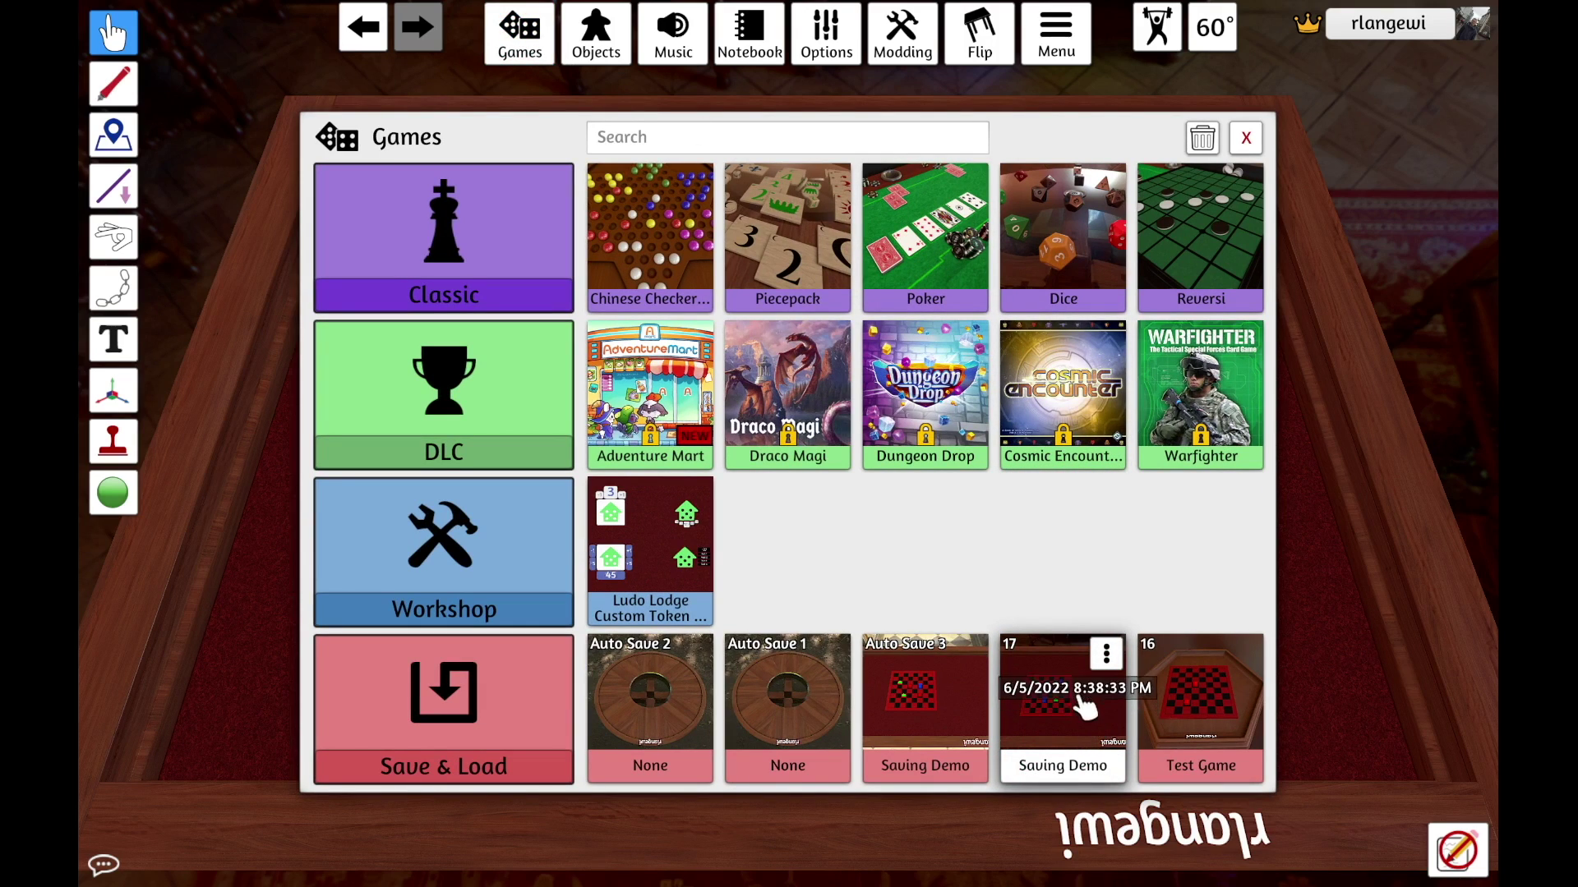
- Overwrite the slot 17 'Saving Demo' save with the modified board
{"action": "left_click", "coordinate": [1107, 657]}
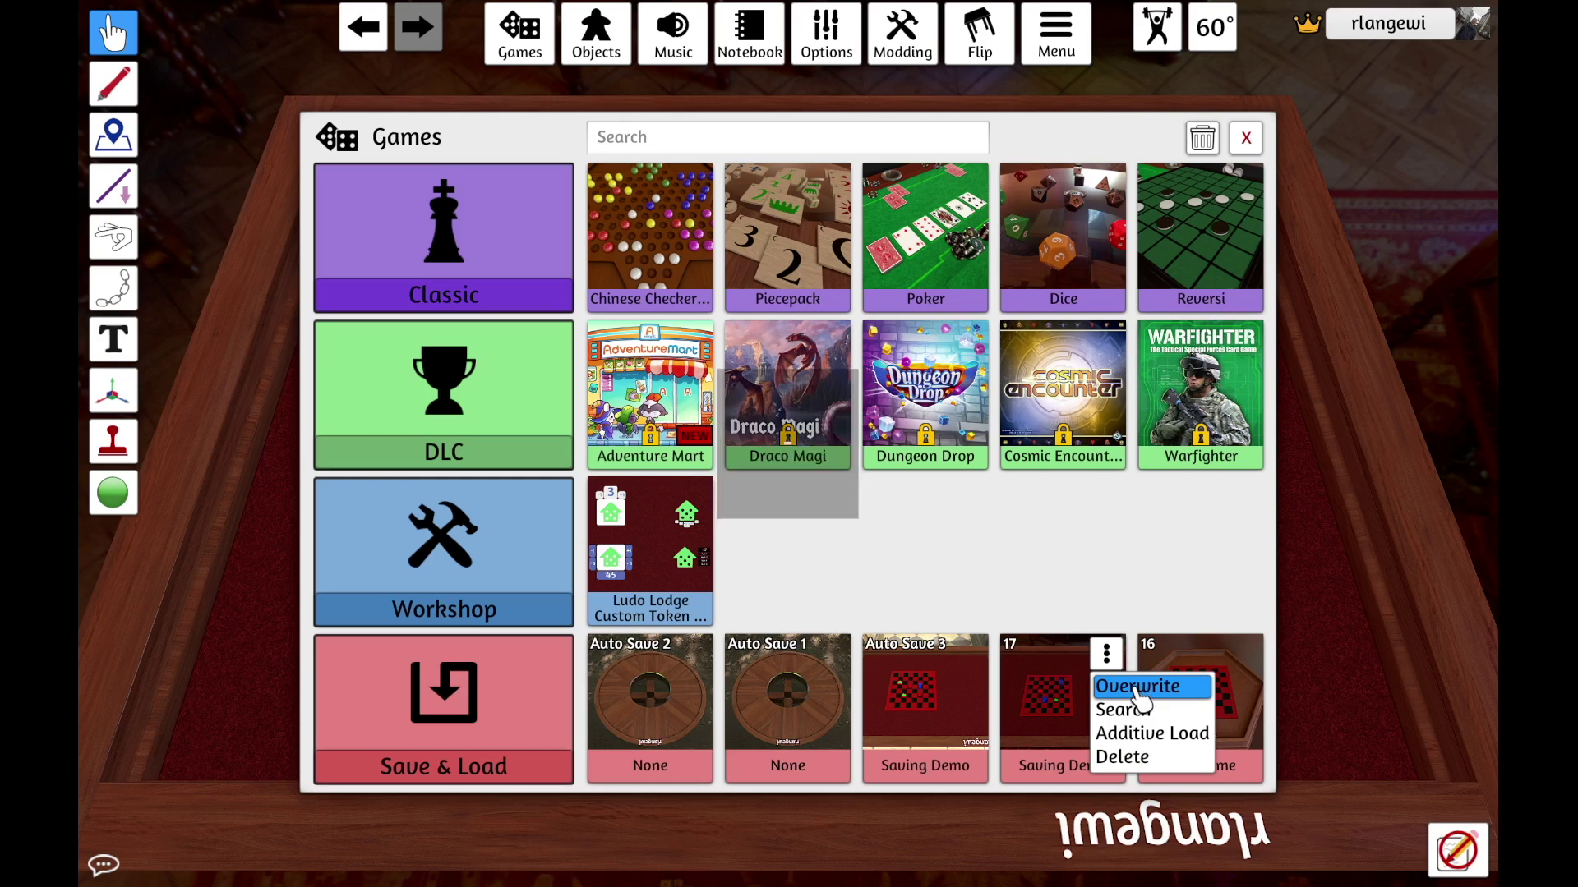
{"action": "left_click", "coordinate": [1140, 697]}
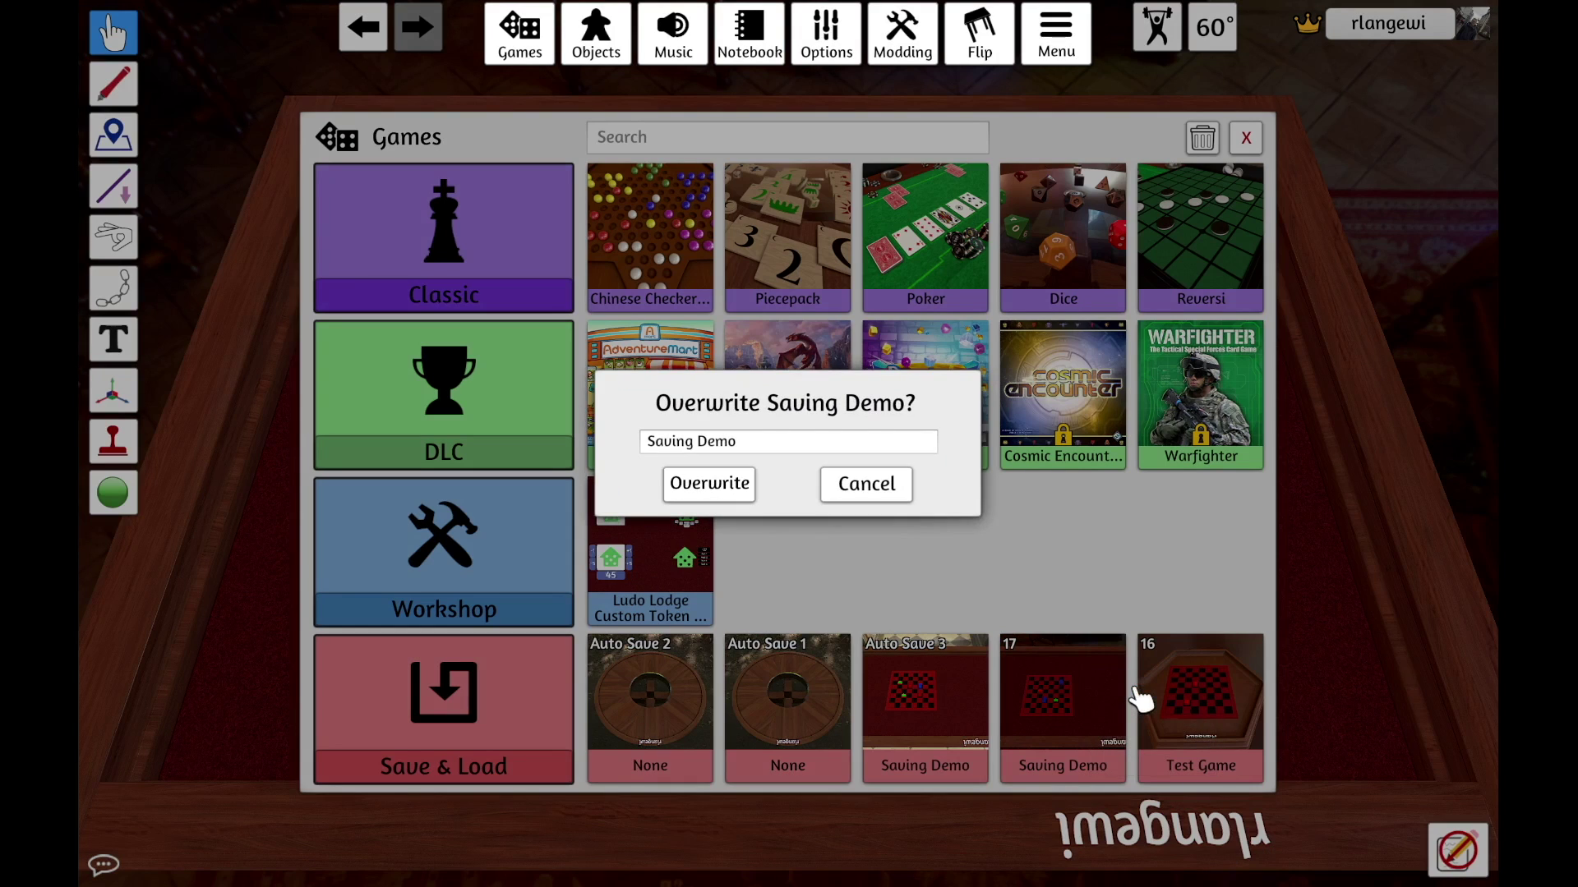
{"action": "left_click", "coordinate": [733, 491]}
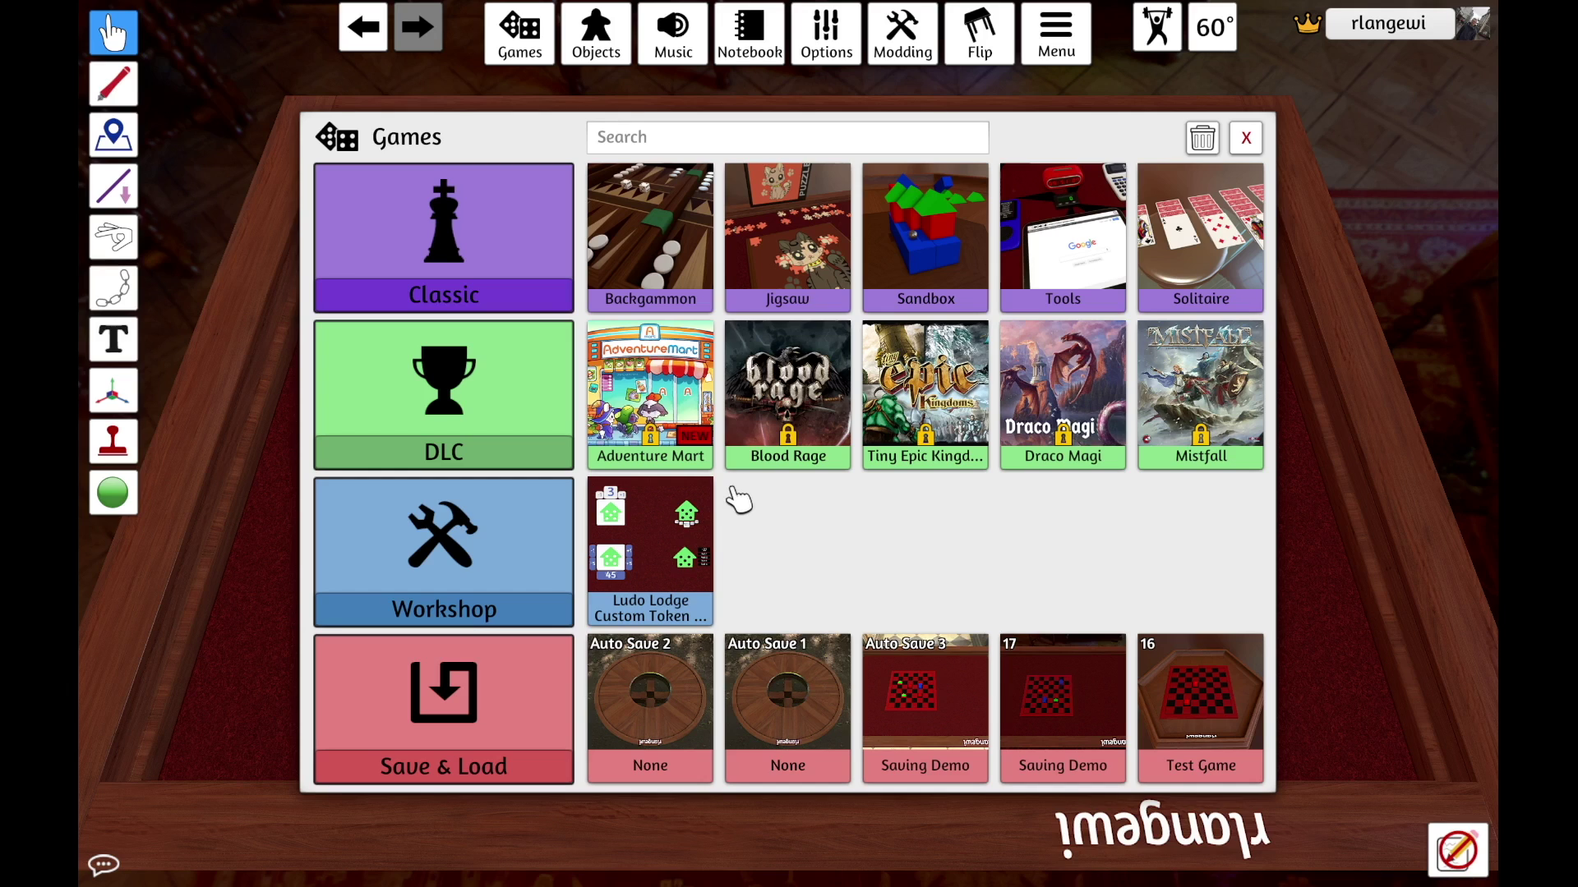
- Load Test Game, then reload the slot 17 'Saving Demo' save to restore its pieces
{"action": "left_click", "coordinate": [1196, 705]}
{"action": "left_click", "coordinate": [738, 483]}
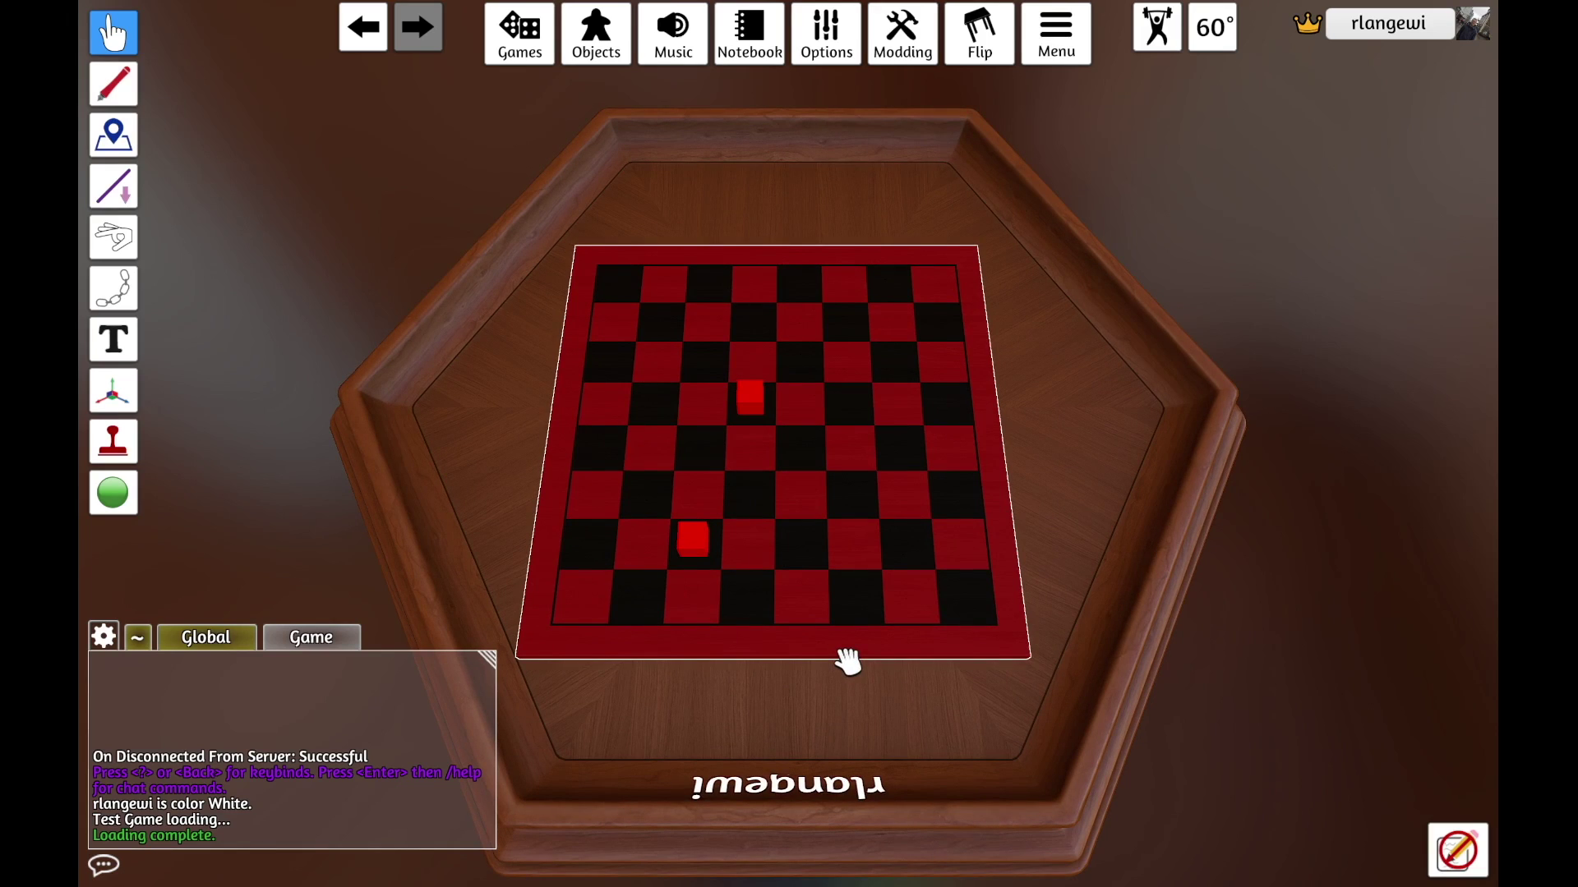
{"action": "left_click", "coordinate": [521, 41]}
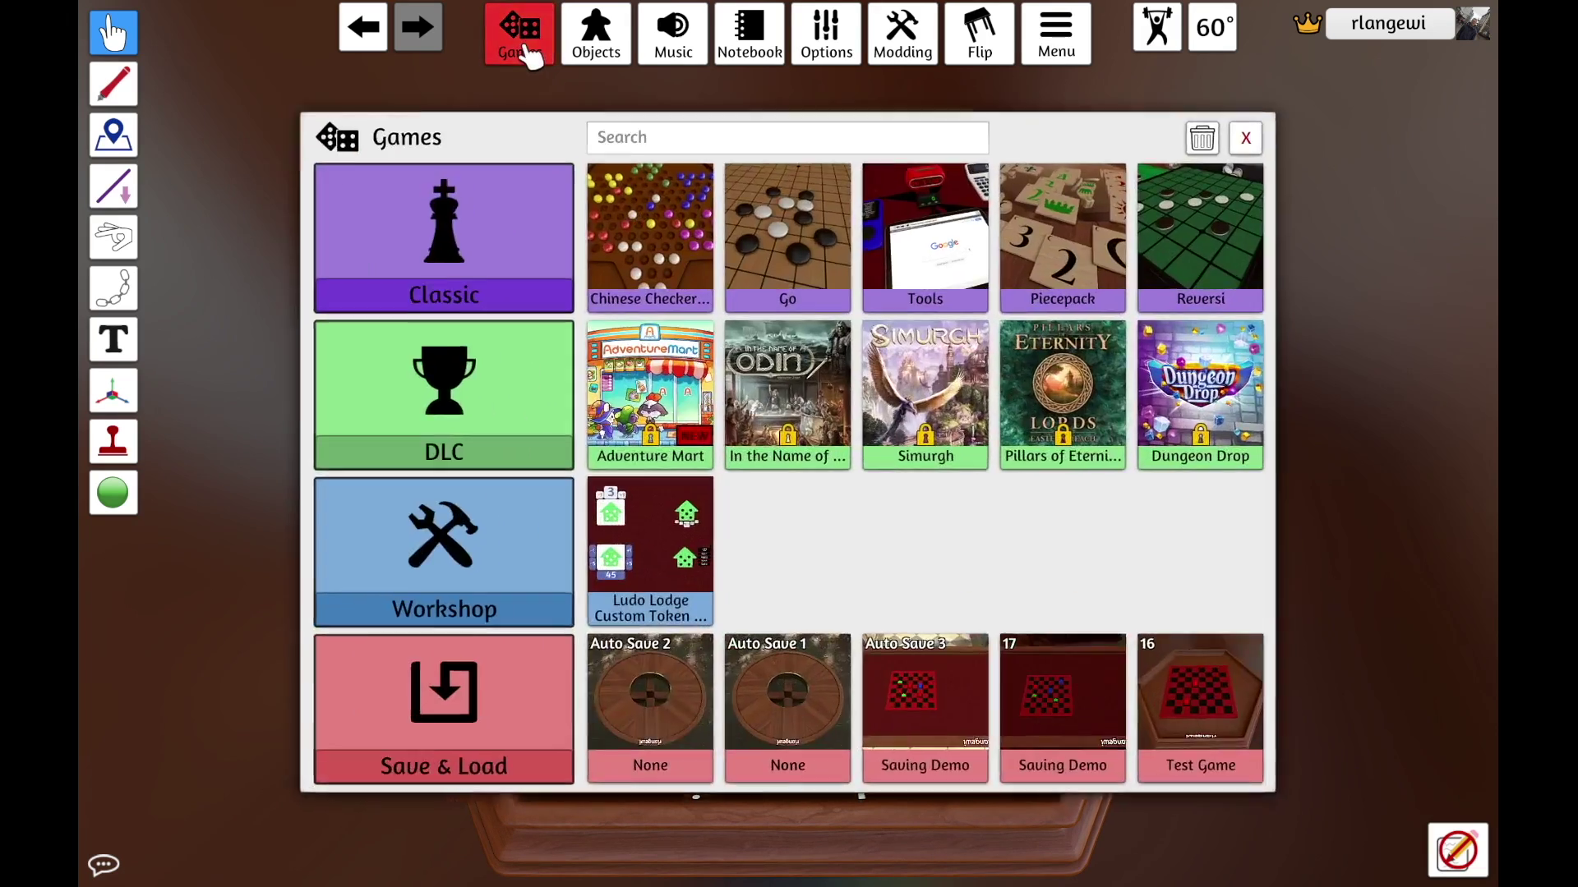
{"action": "left_click", "coordinate": [1051, 706]}
{"action": "left_click", "coordinate": [694, 473]}
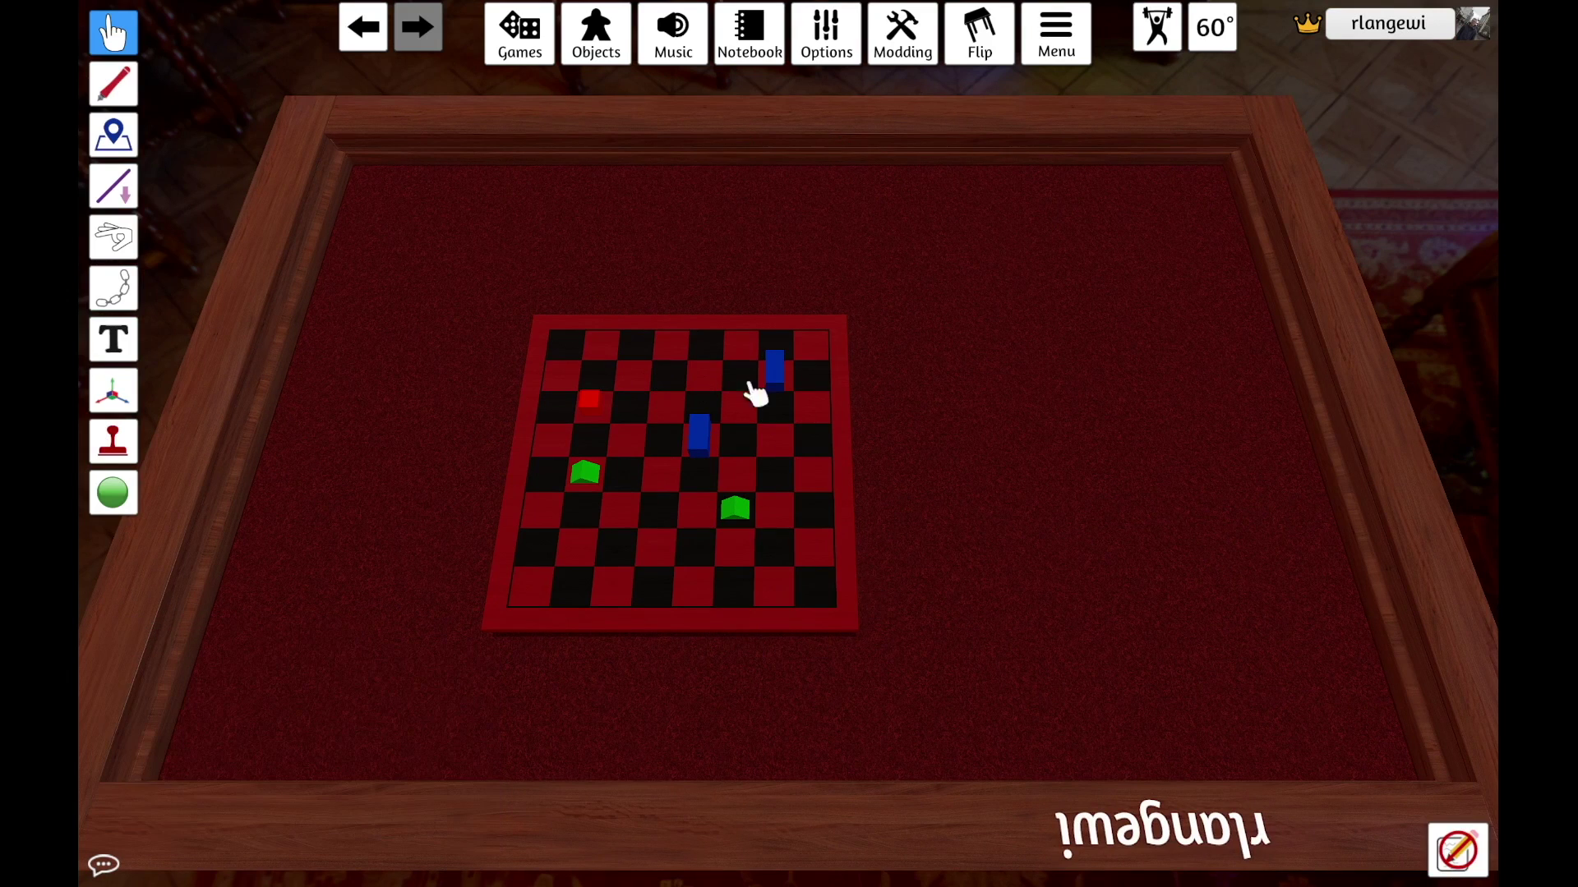
- Additively load Test Game's board and drag it to the right of the Saving Demo board
{"action": "left_click", "coordinate": [523, 45]}
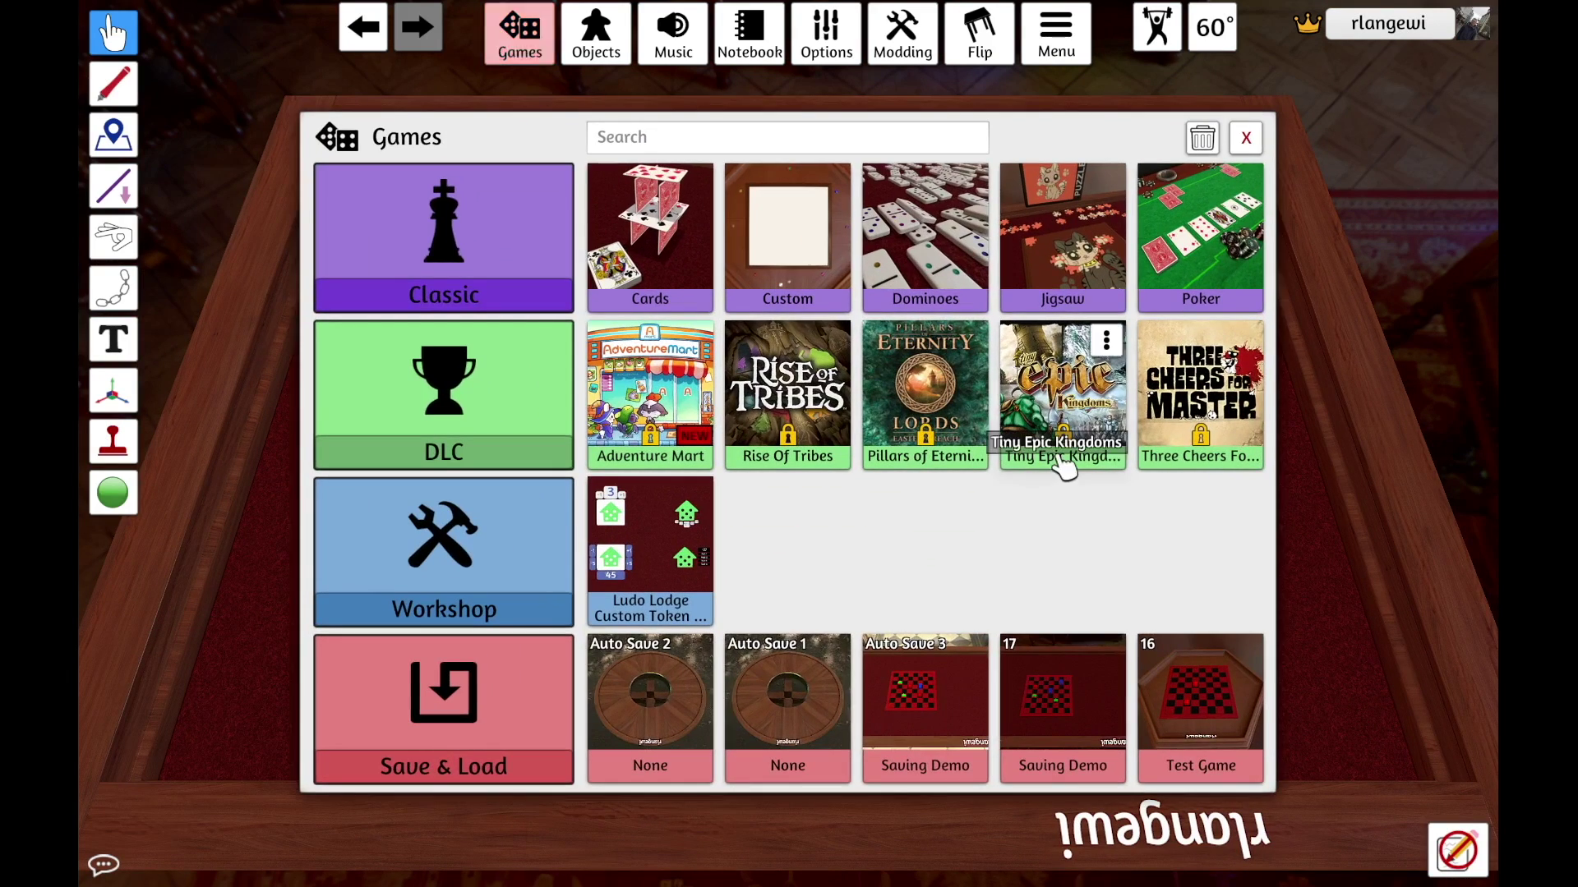
{"action": "left_click", "coordinate": [1243, 653]}
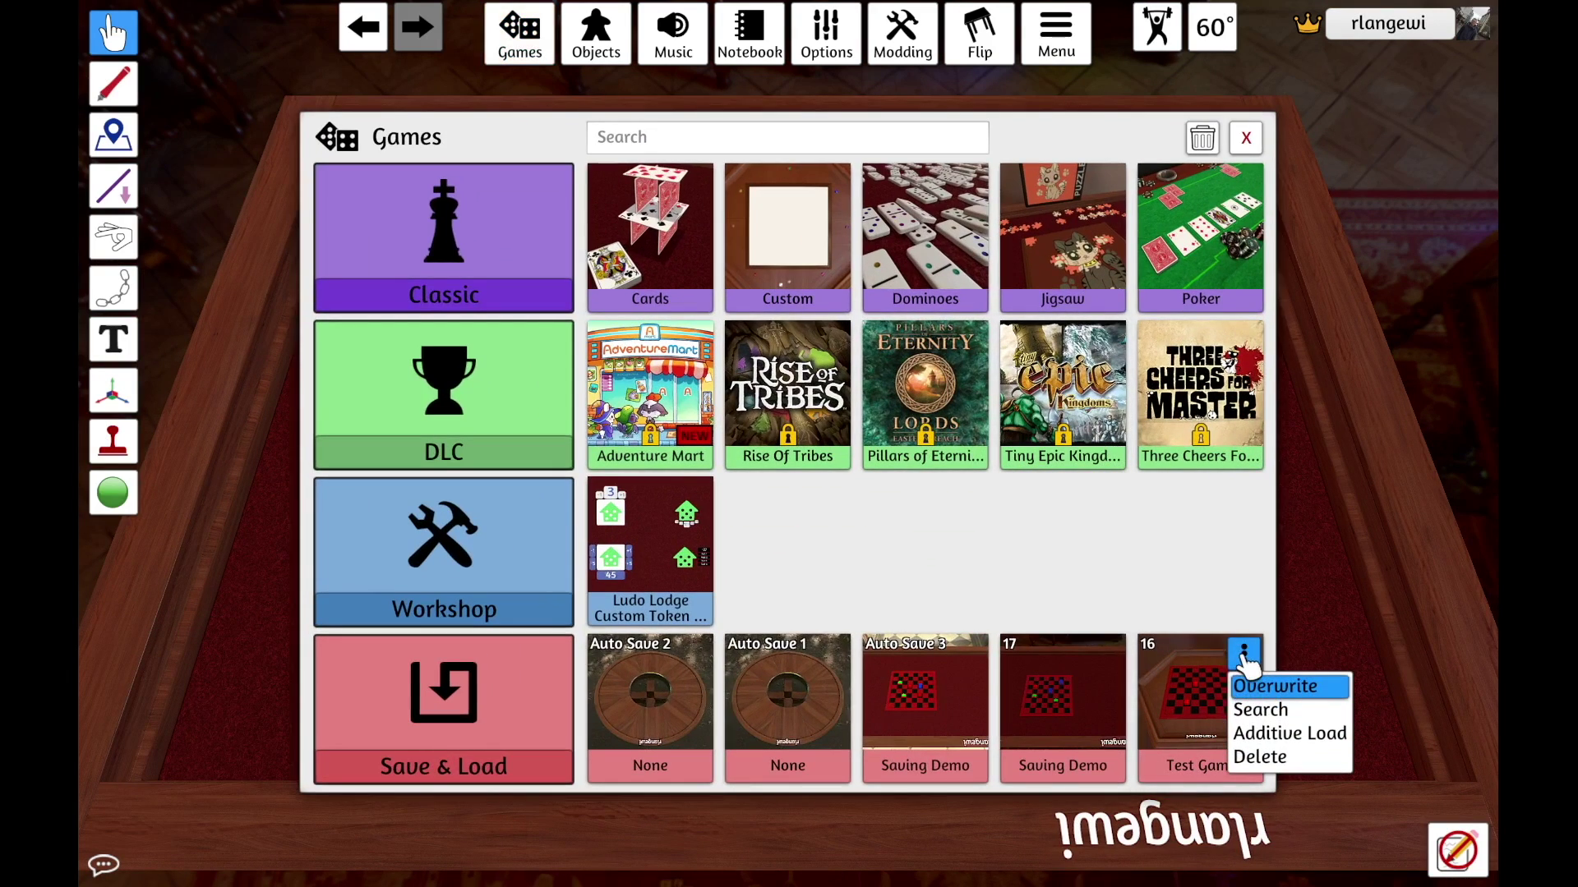
{"action": "left_click", "coordinate": [1306, 742]}
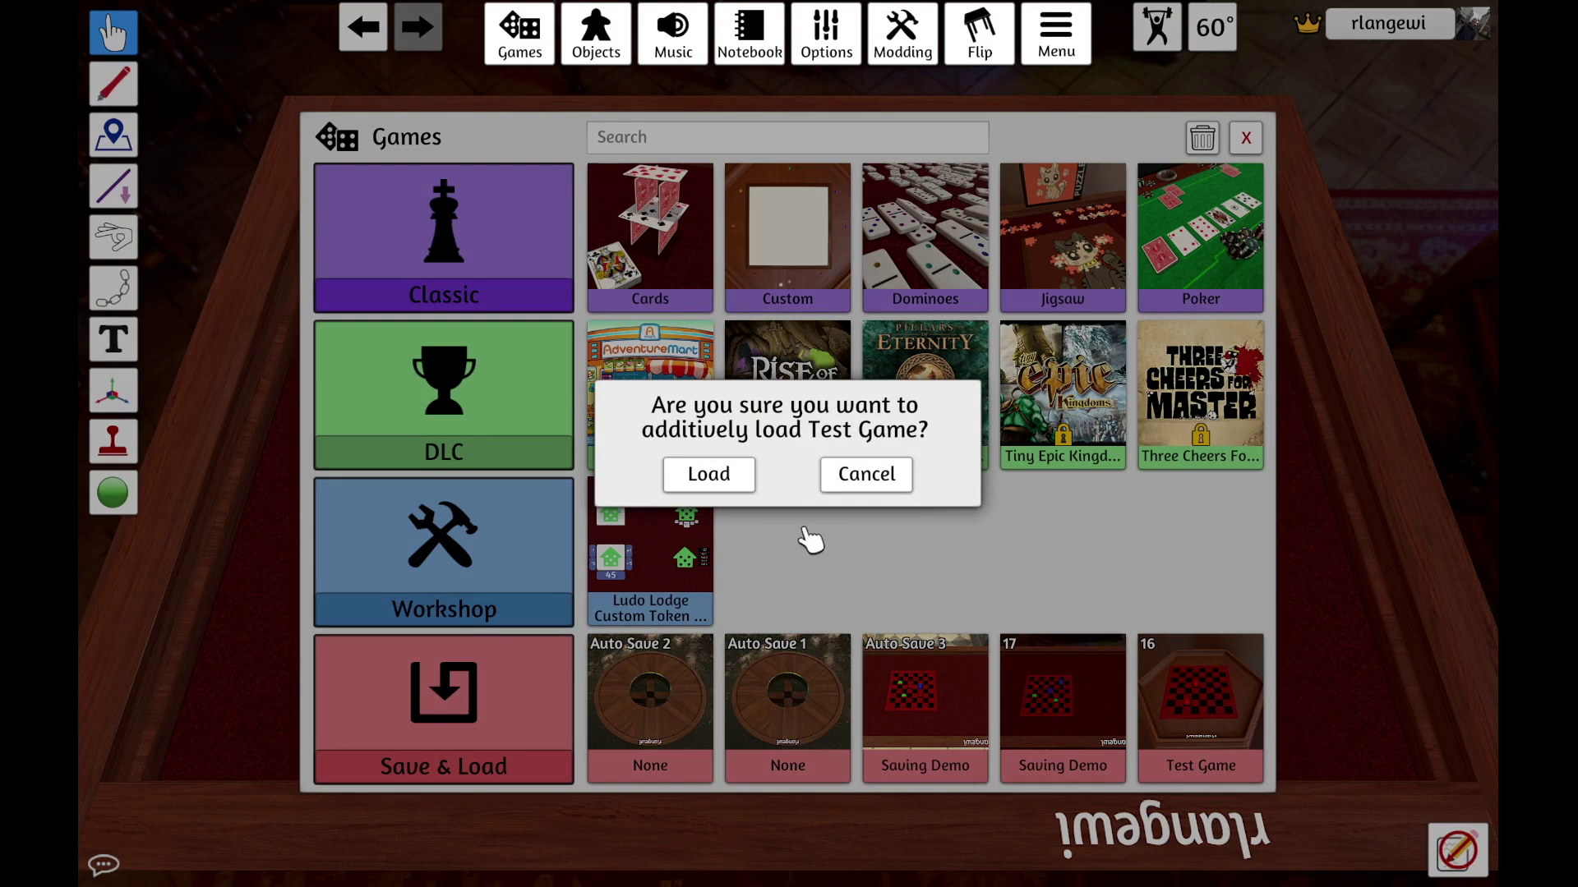
{"action": "left_click", "coordinate": [739, 480]}
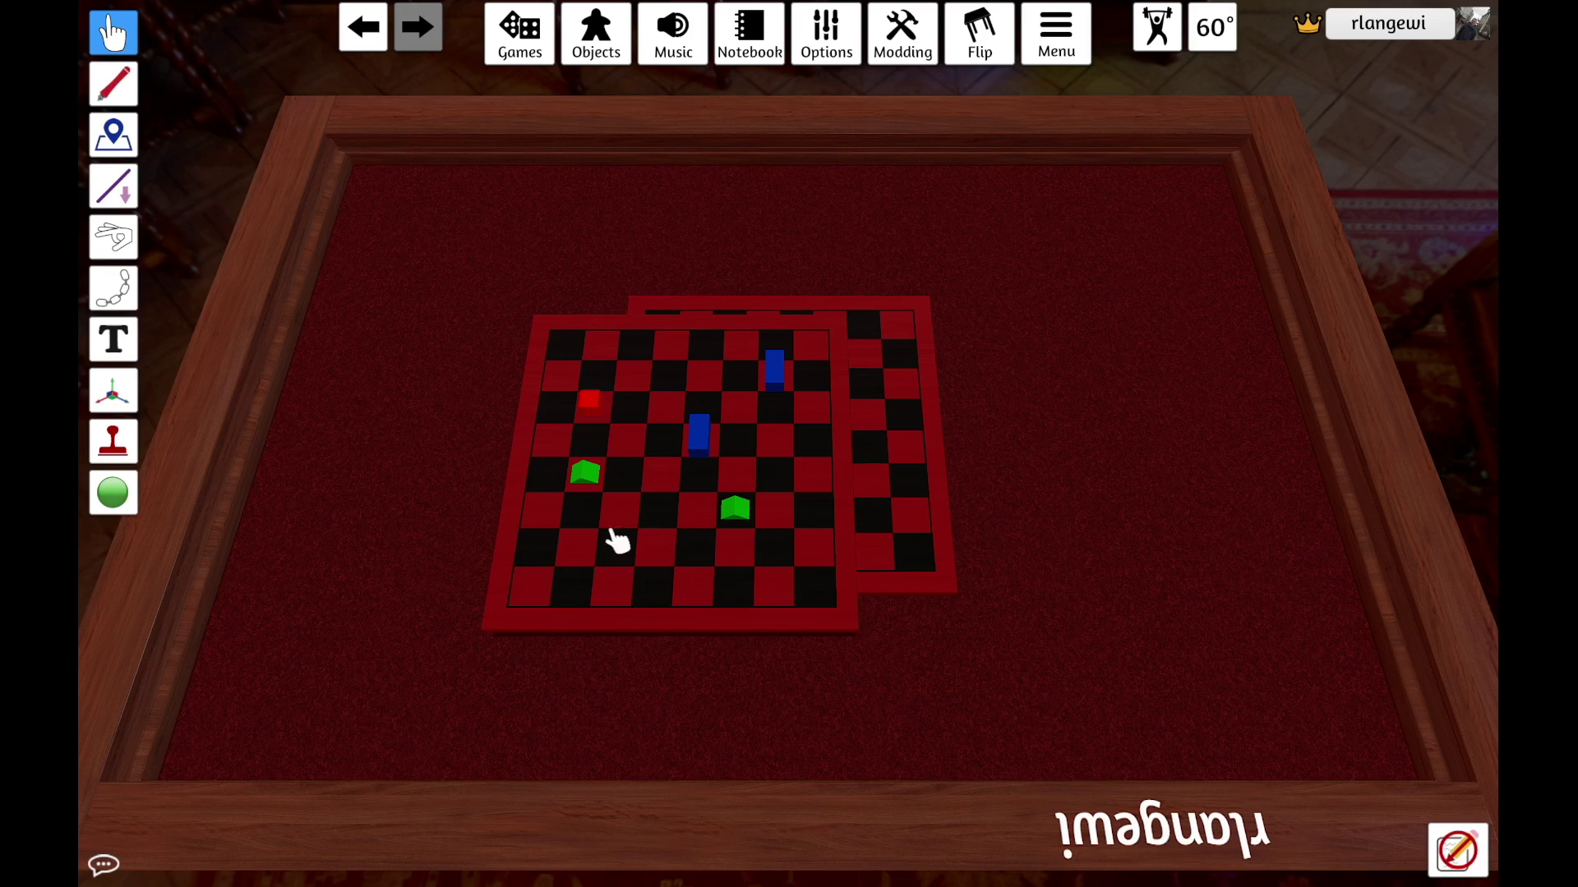
{"action": "left_click_drag", "start_coordinate": [936, 461], "coordinate": [1068, 452]}
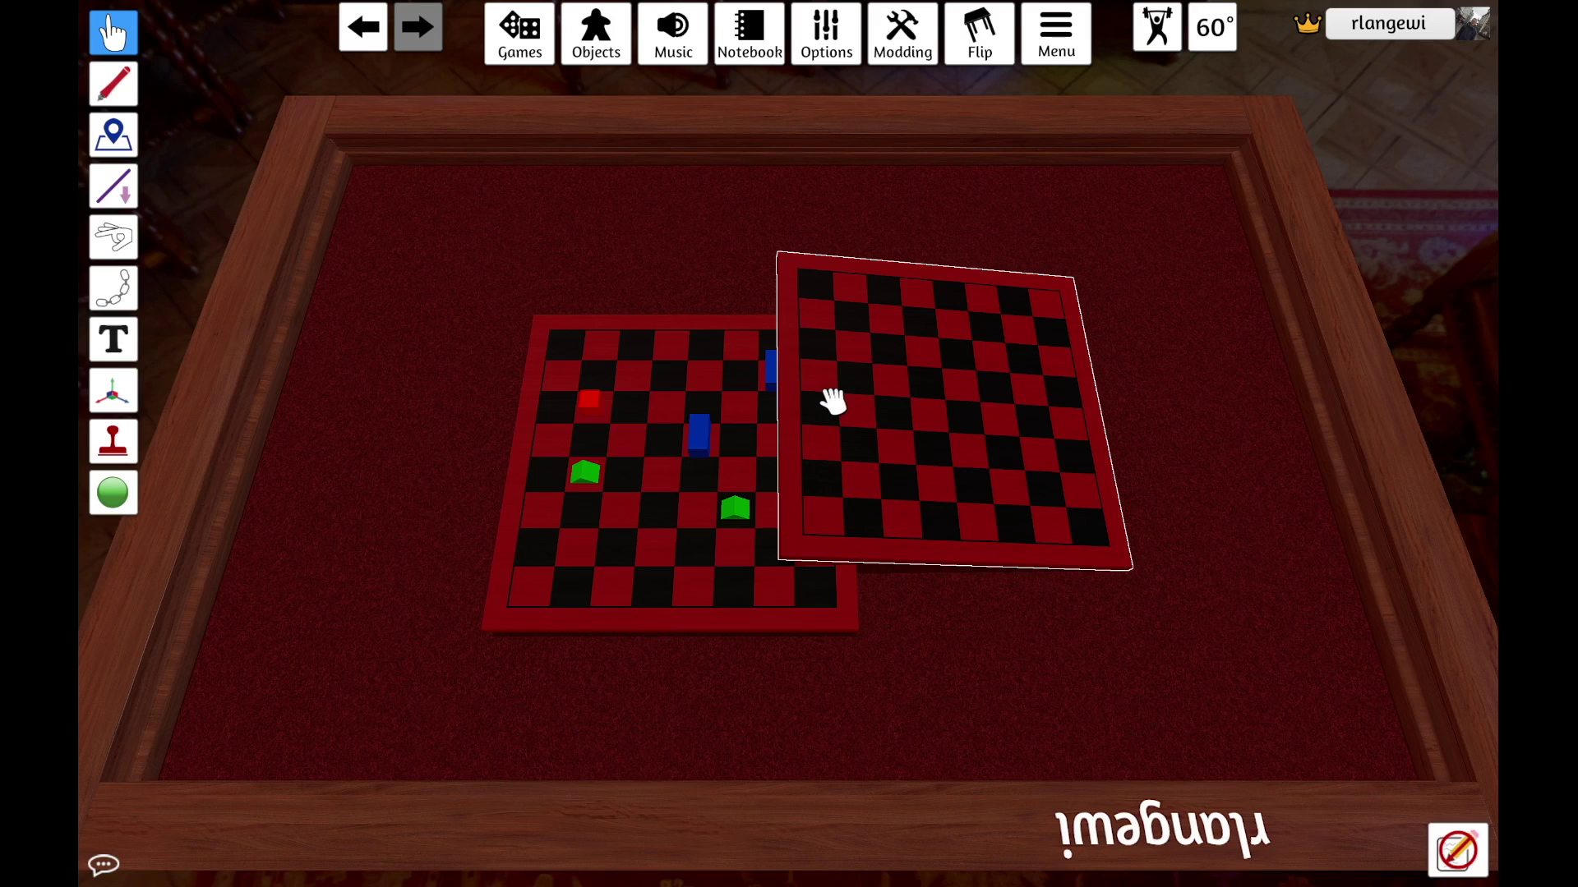
{"action": "left_click", "coordinate": [528, 48]}
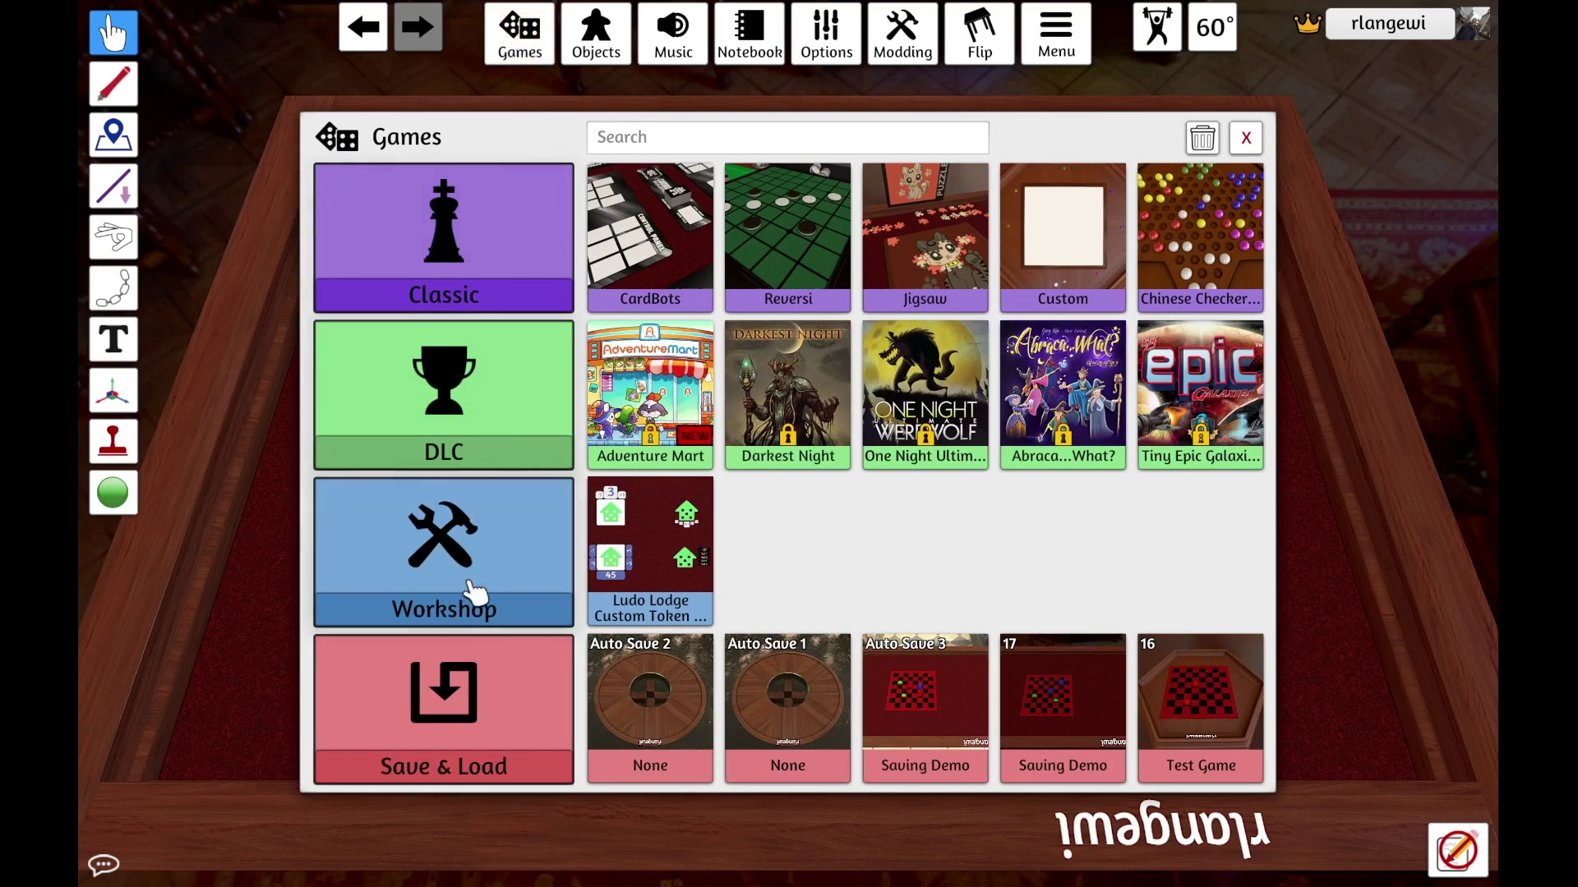
- In Save & Load, search 'savin' to filter the Saving Demo saves, then clear the search
{"action": "left_click", "coordinate": [461, 701]}
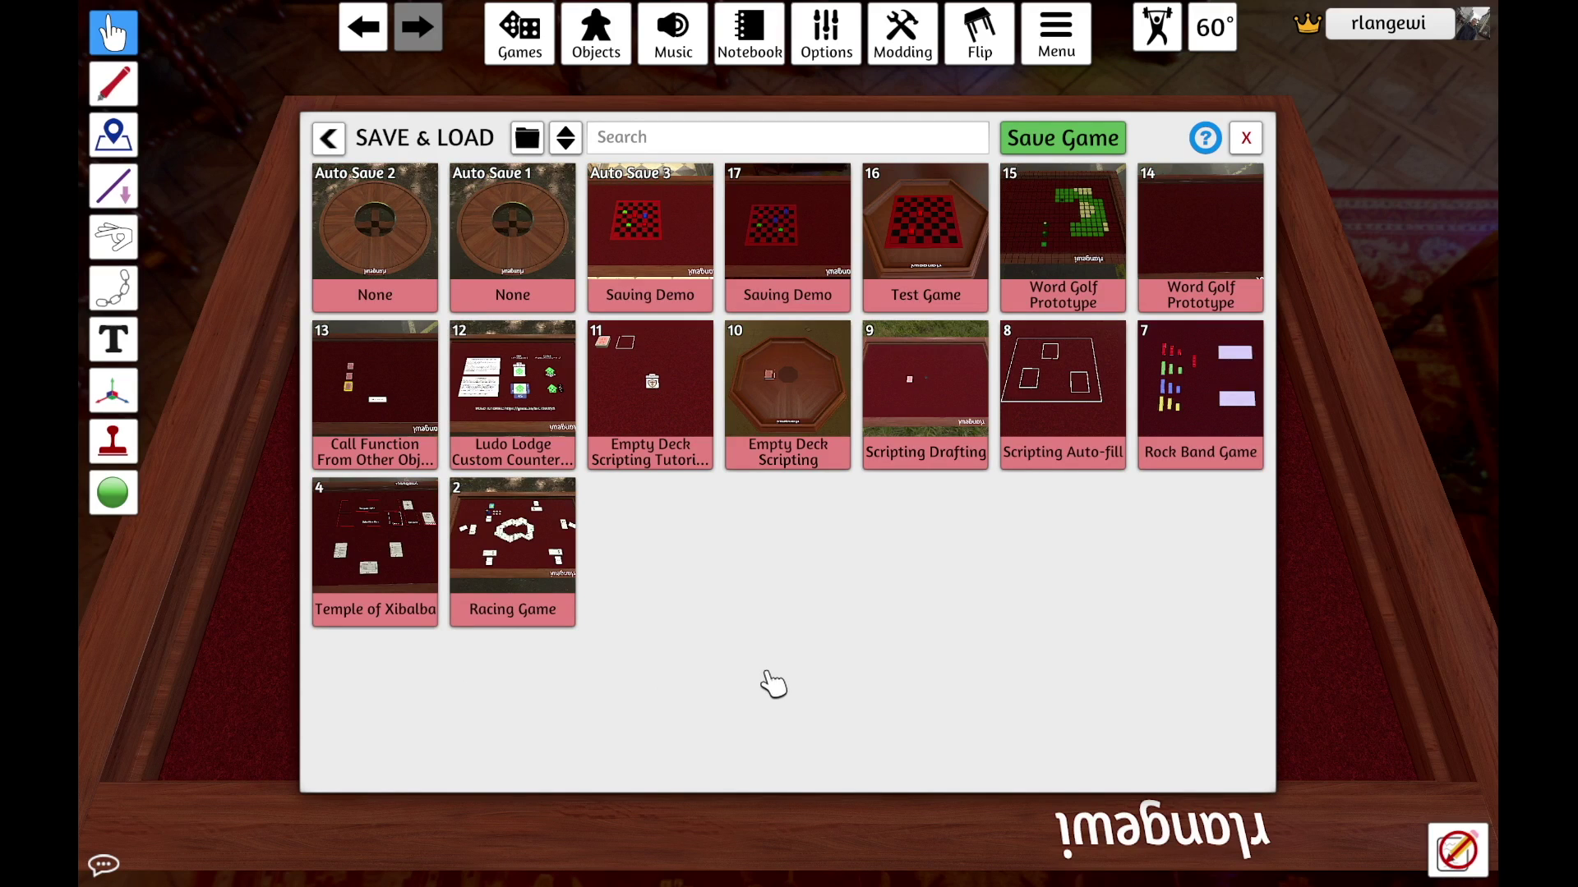
{"action": "left_click", "coordinate": [645, 142]}
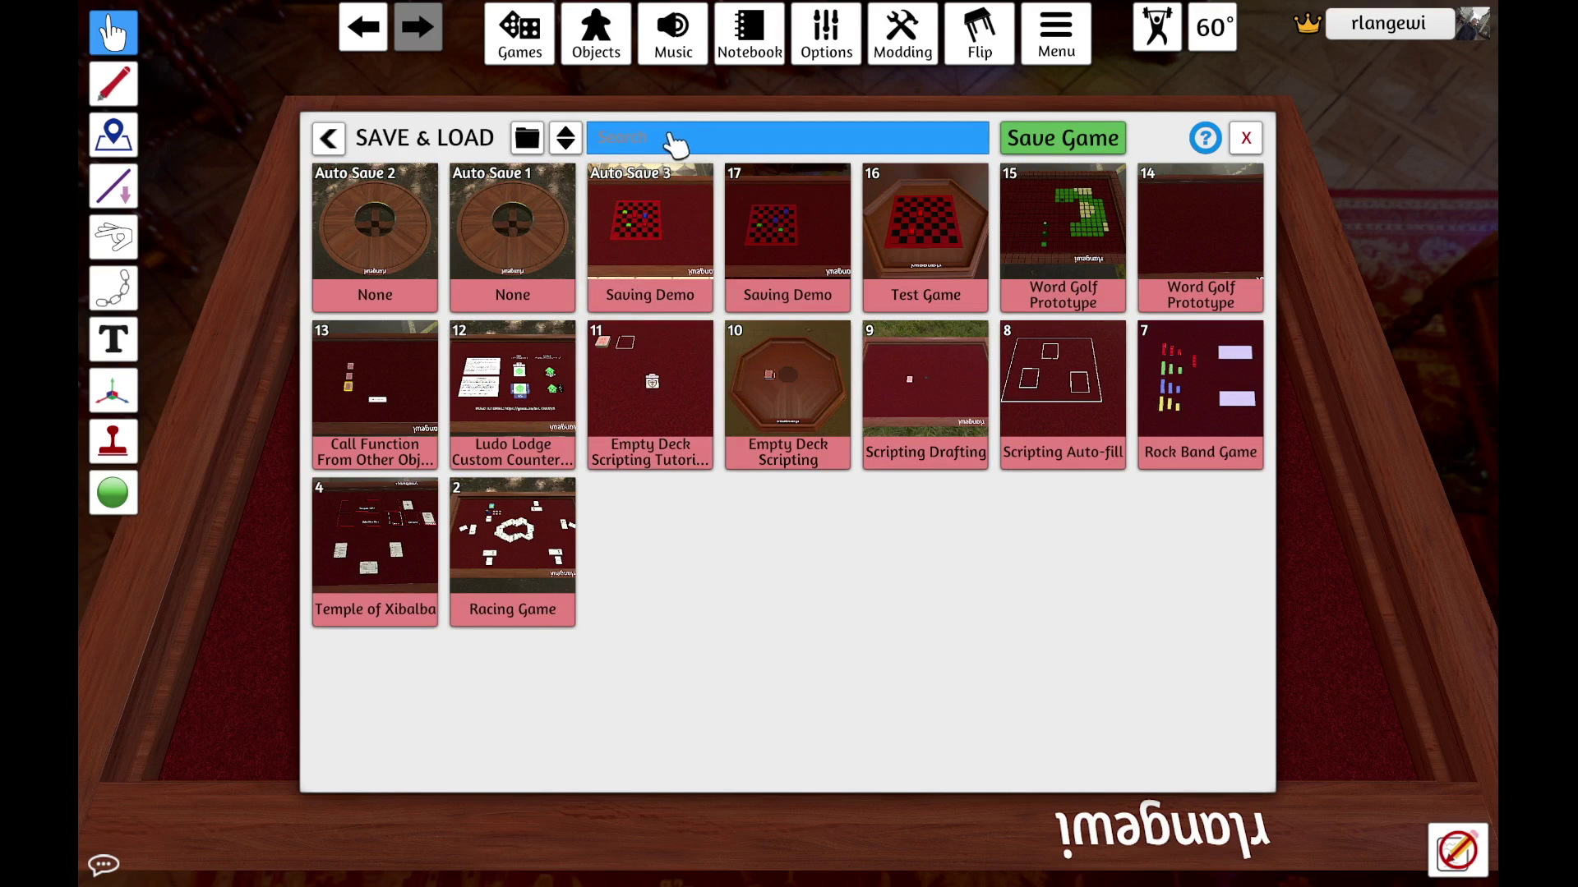
{"action": "left_click", "coordinate": [676, 148]}
{"action": "type", "text": "saving"}
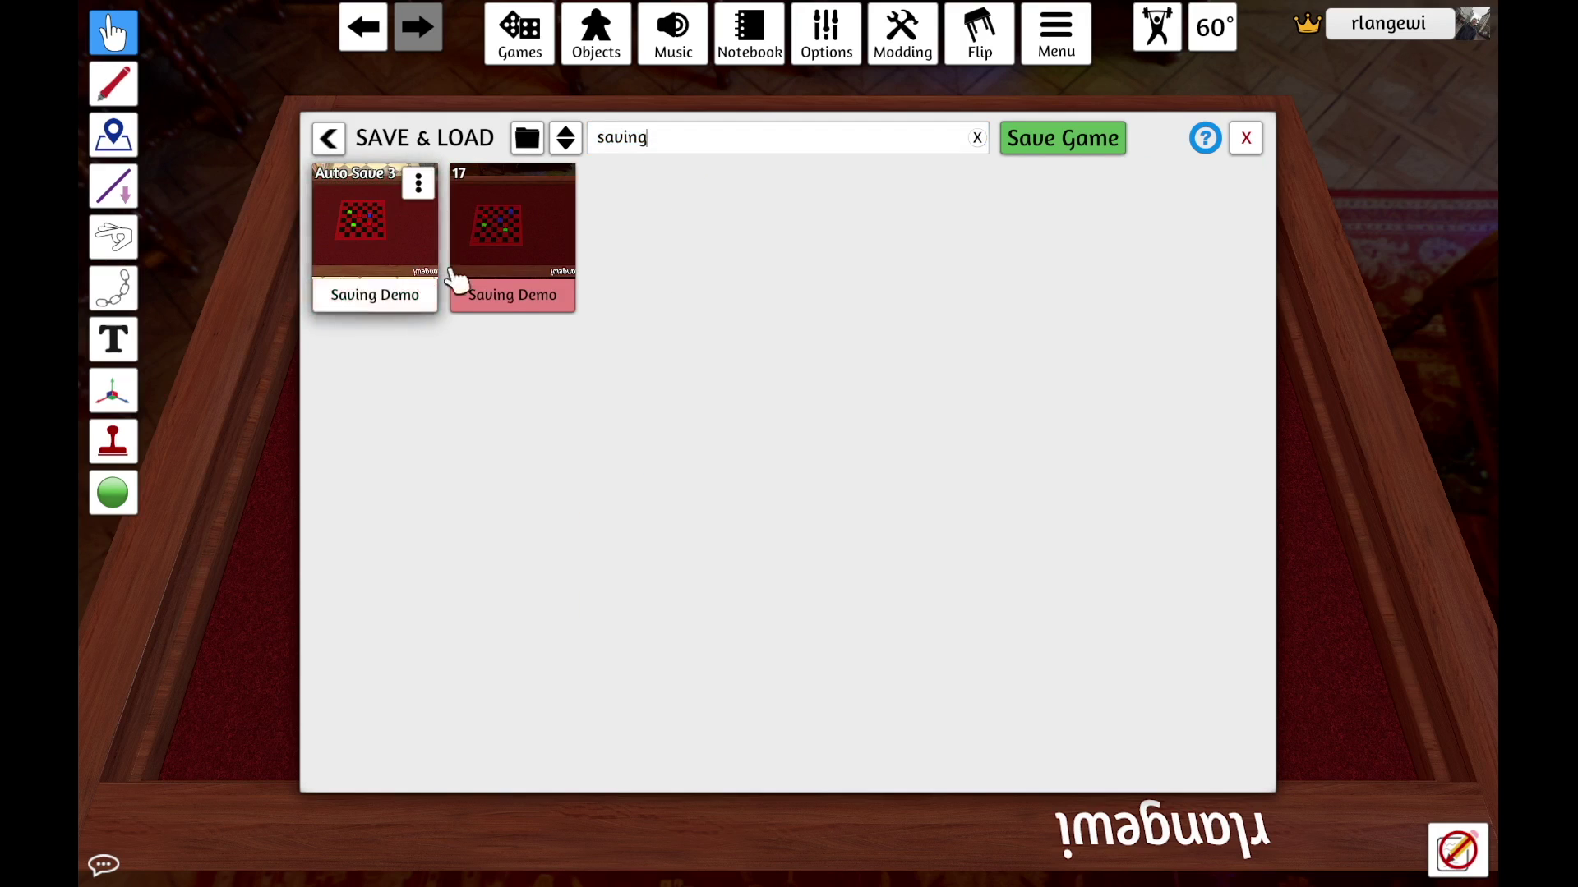
{"action": "mouse_move", "coordinate": [542, 271]}
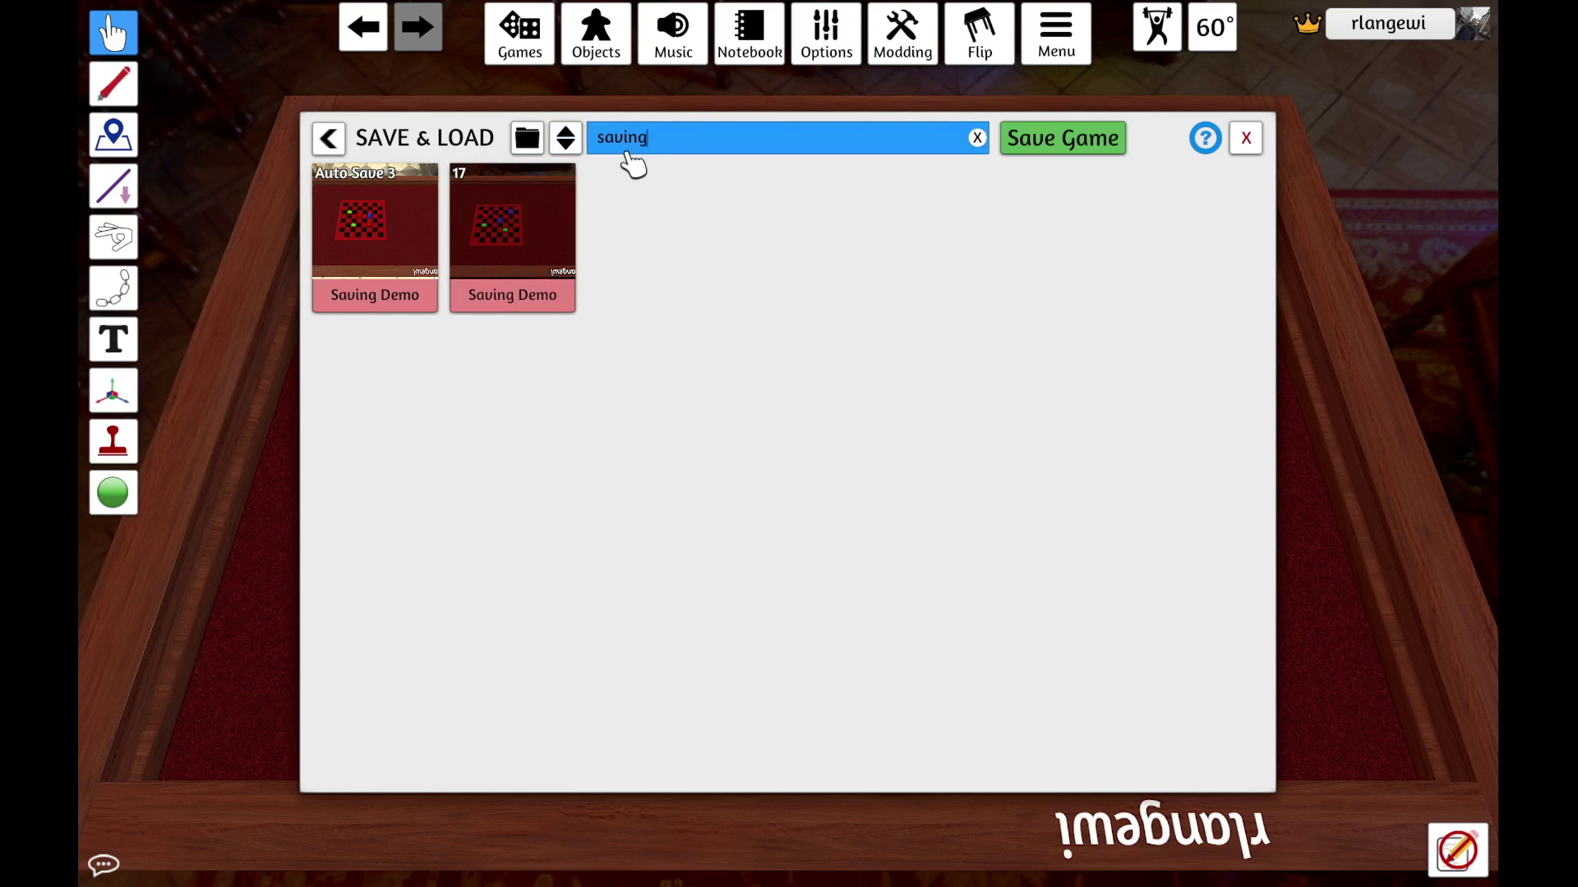
{"action": "left_click", "coordinate": [977, 138]}
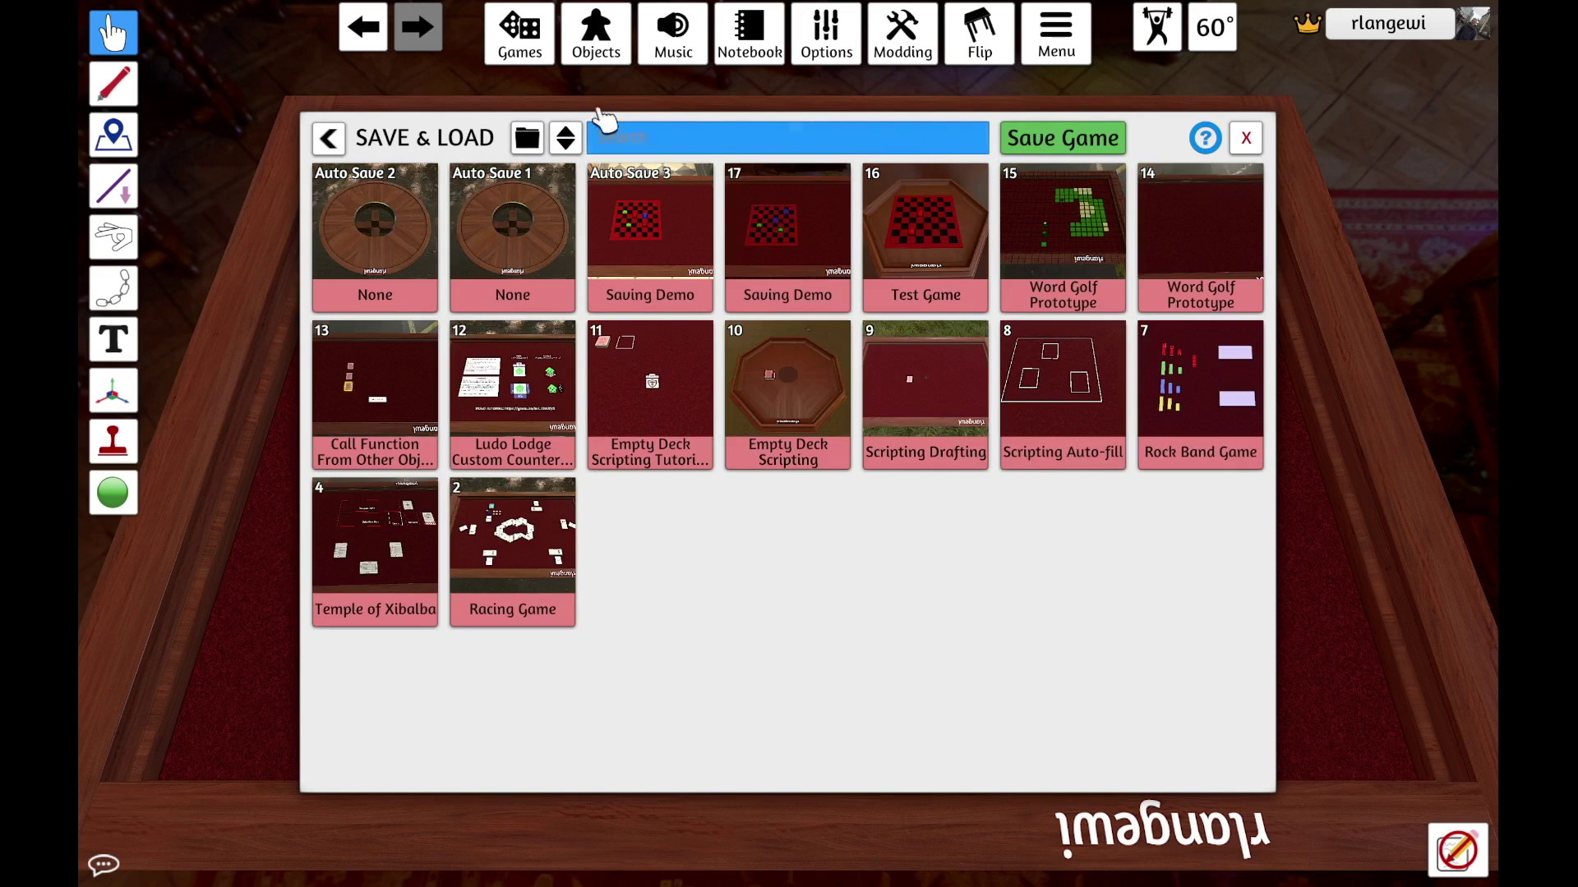
- Create a new save folder named 'Folders'
{"action": "left_click", "coordinate": [527, 138]}
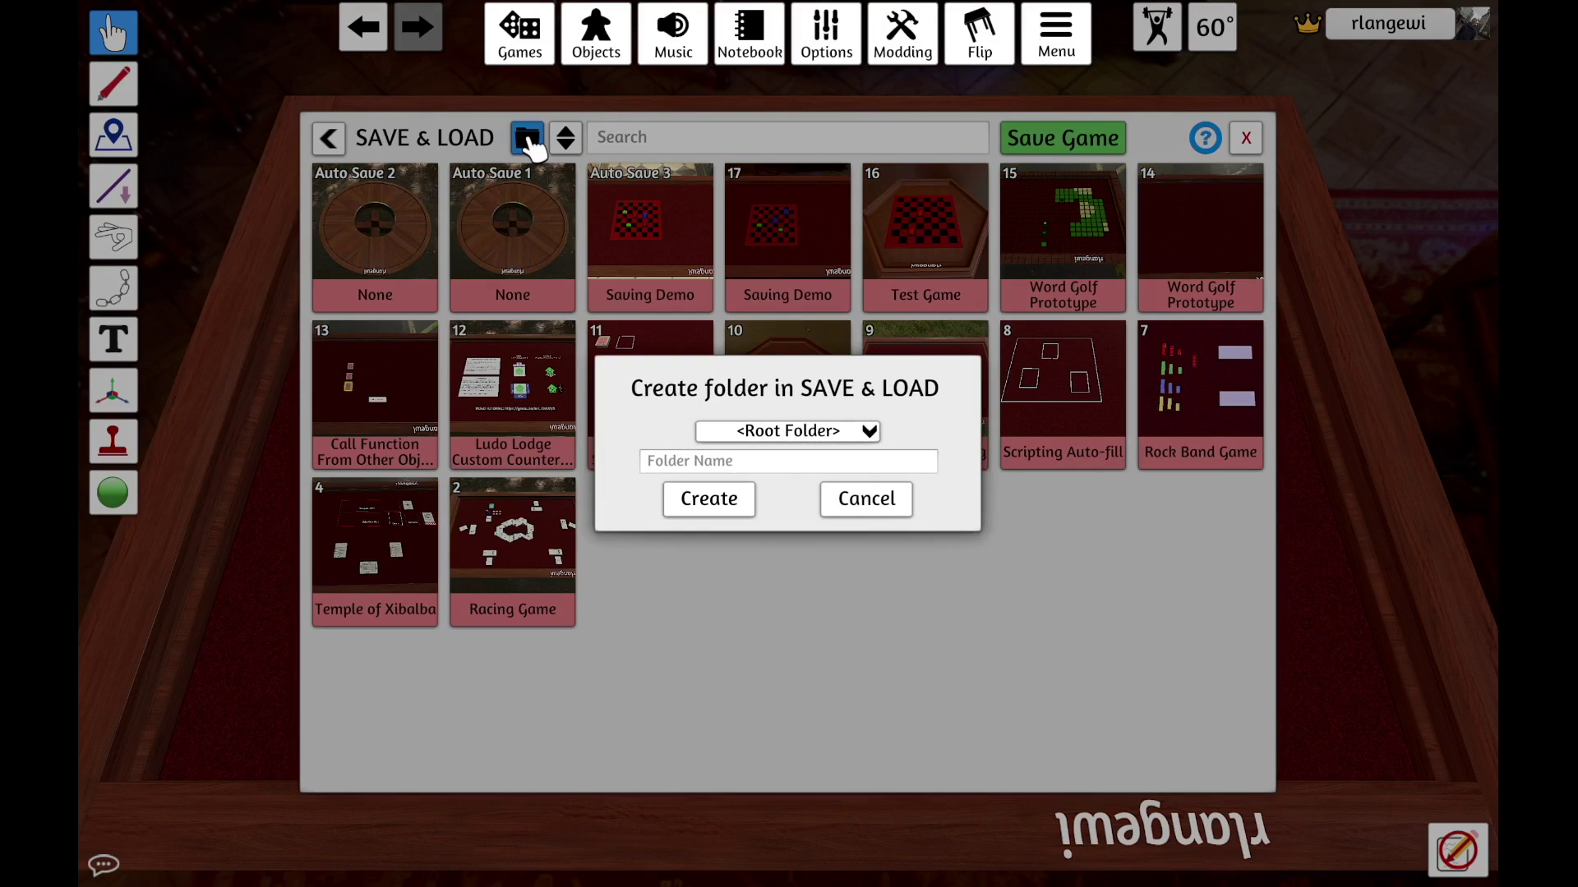
{"action": "left_click", "coordinate": [684, 461]}
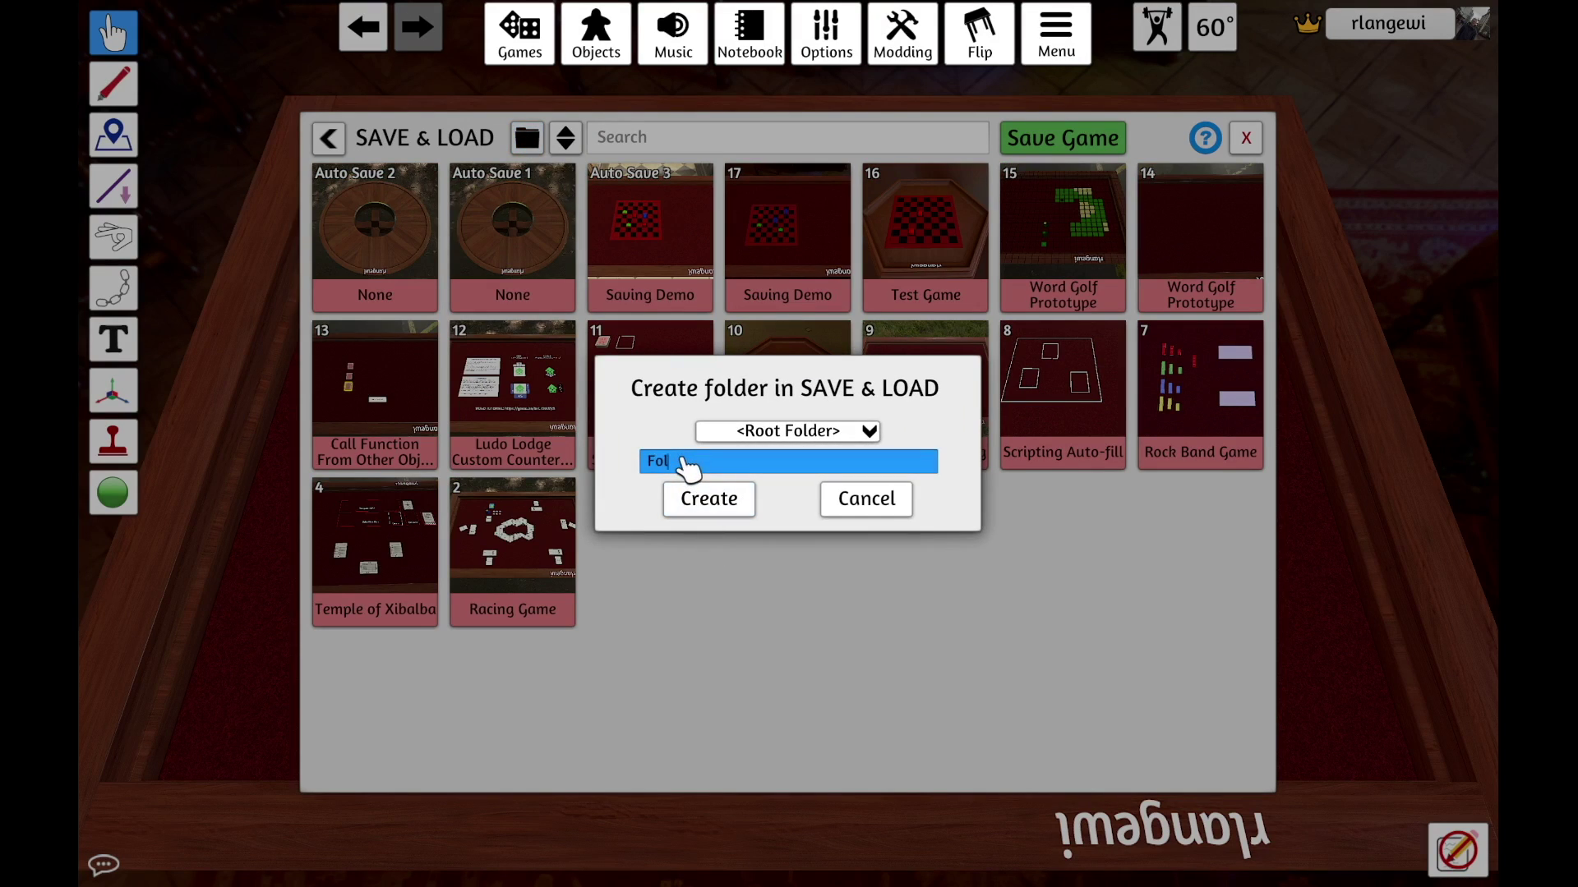
{"action": "type", "text": "Folders"}
{"action": "left_click", "coordinate": [705, 497]}
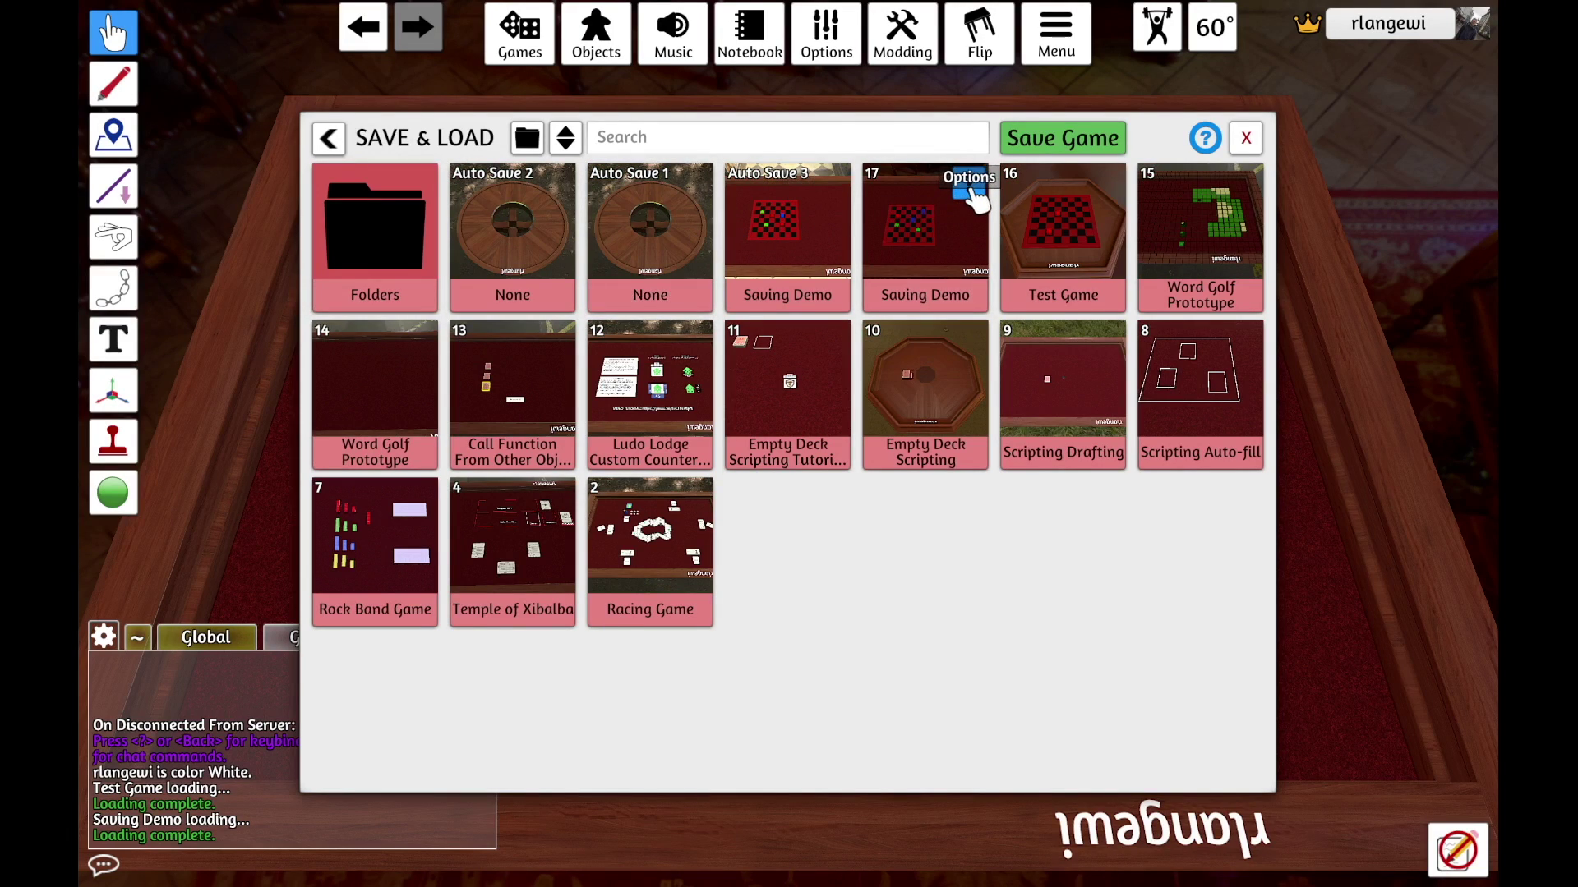
- Move save 17, 'Saving Demo', into the /Folders folder
{"action": "left_click", "coordinate": [970, 188]}
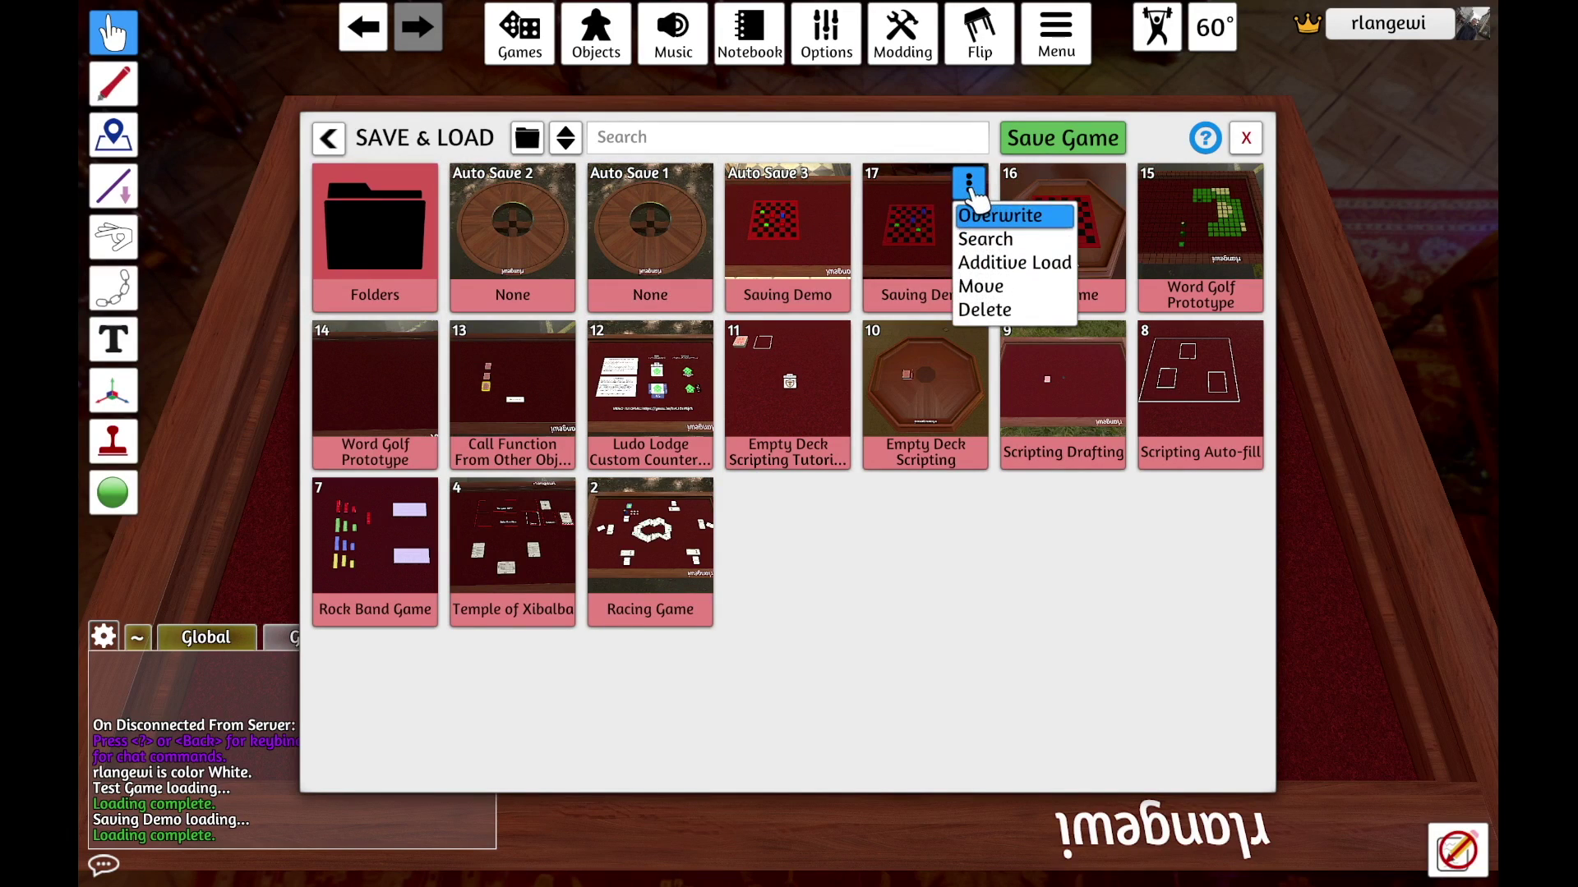
{"action": "left_click", "coordinate": [1016, 297]}
{"action": "left_click", "coordinate": [865, 440]}
{"action": "left_click", "coordinate": [801, 488]}
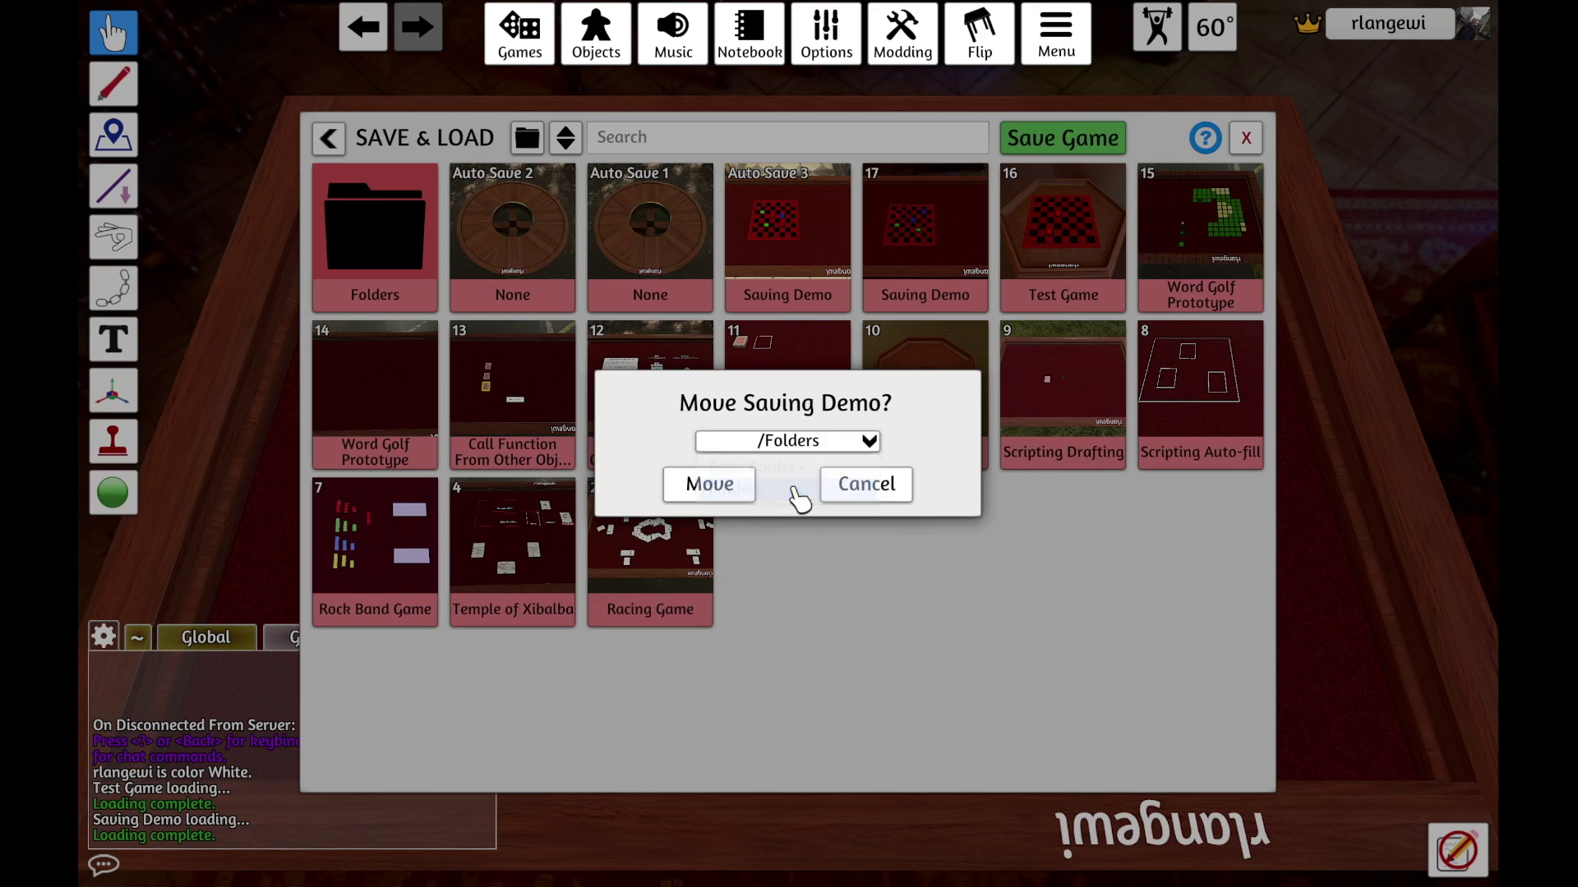
{"action": "left_click", "coordinate": [709, 483]}
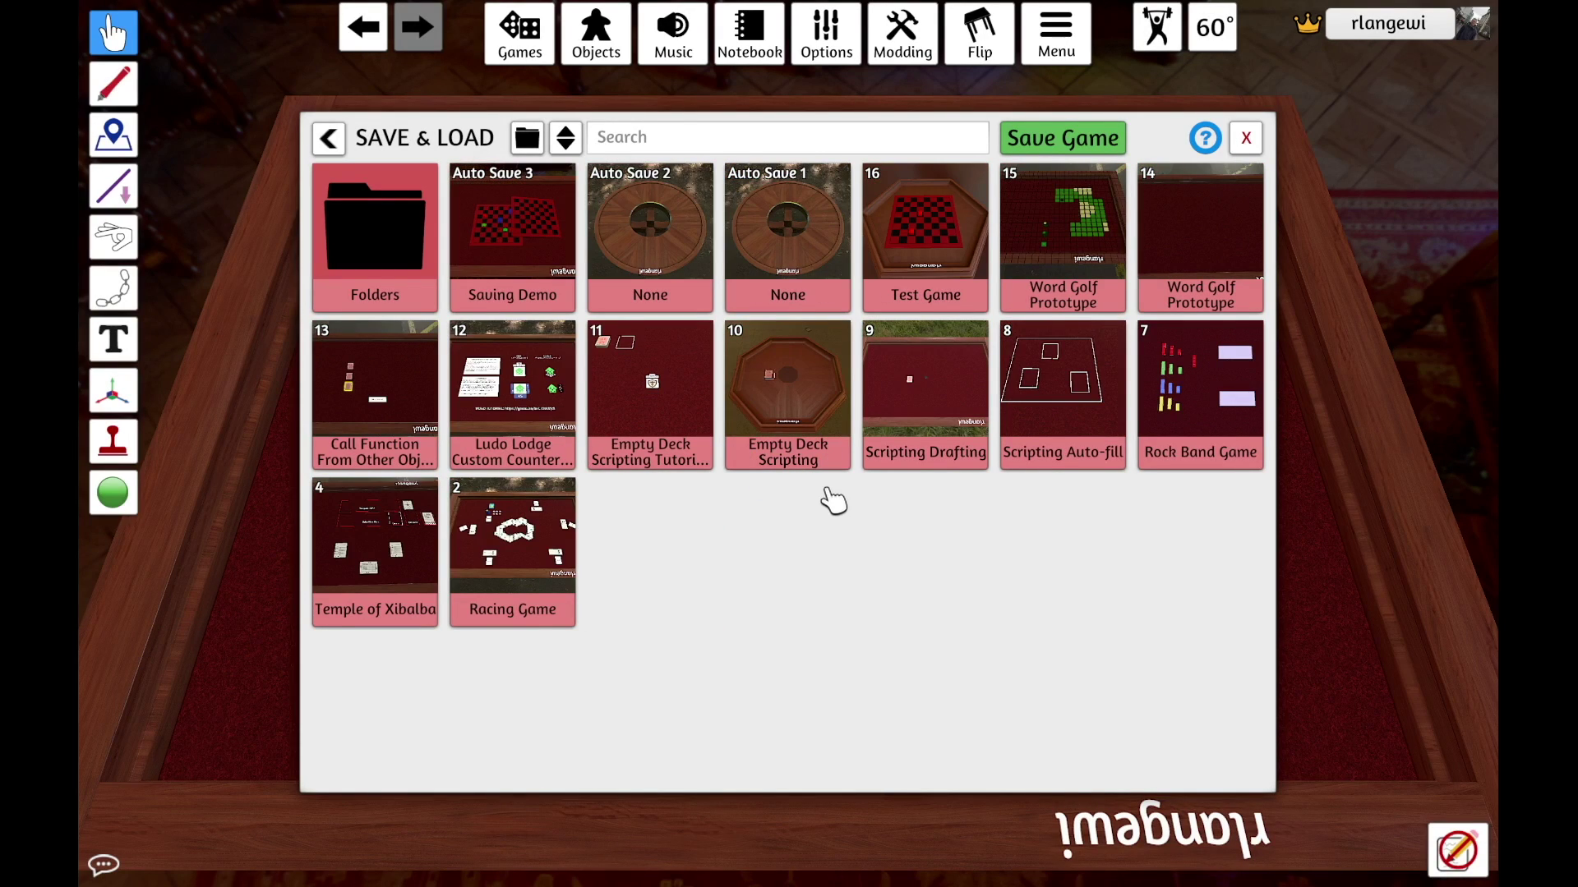
- Save the current game as 'Saving Demo' in slot 18 under /Folders
{"action": "left_click", "coordinate": [1080, 146]}
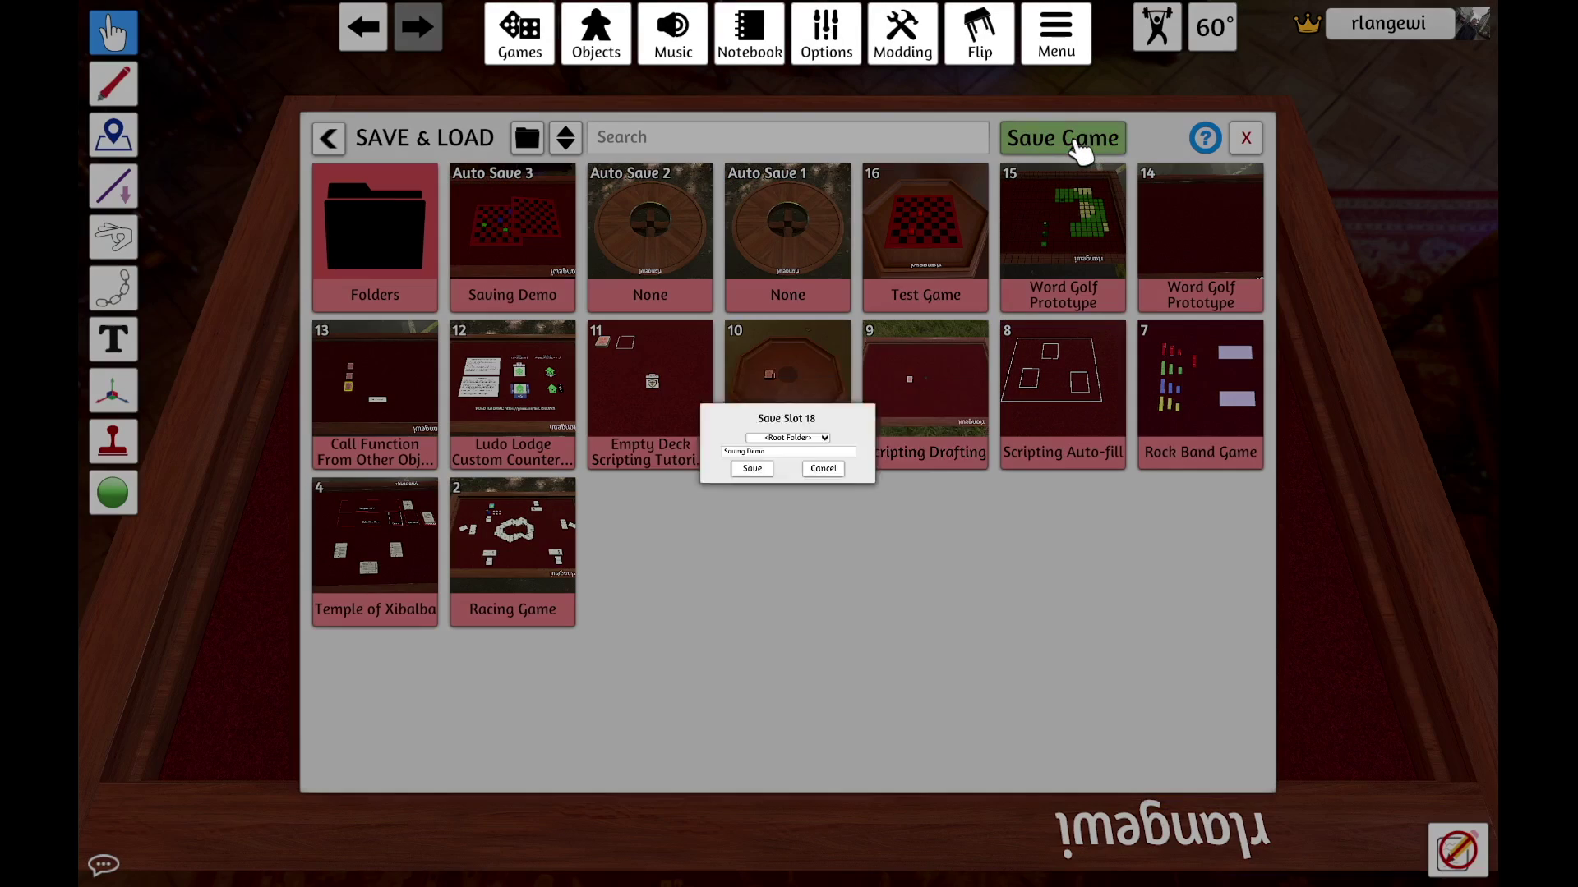
{"action": "left_click", "coordinate": [847, 434]}
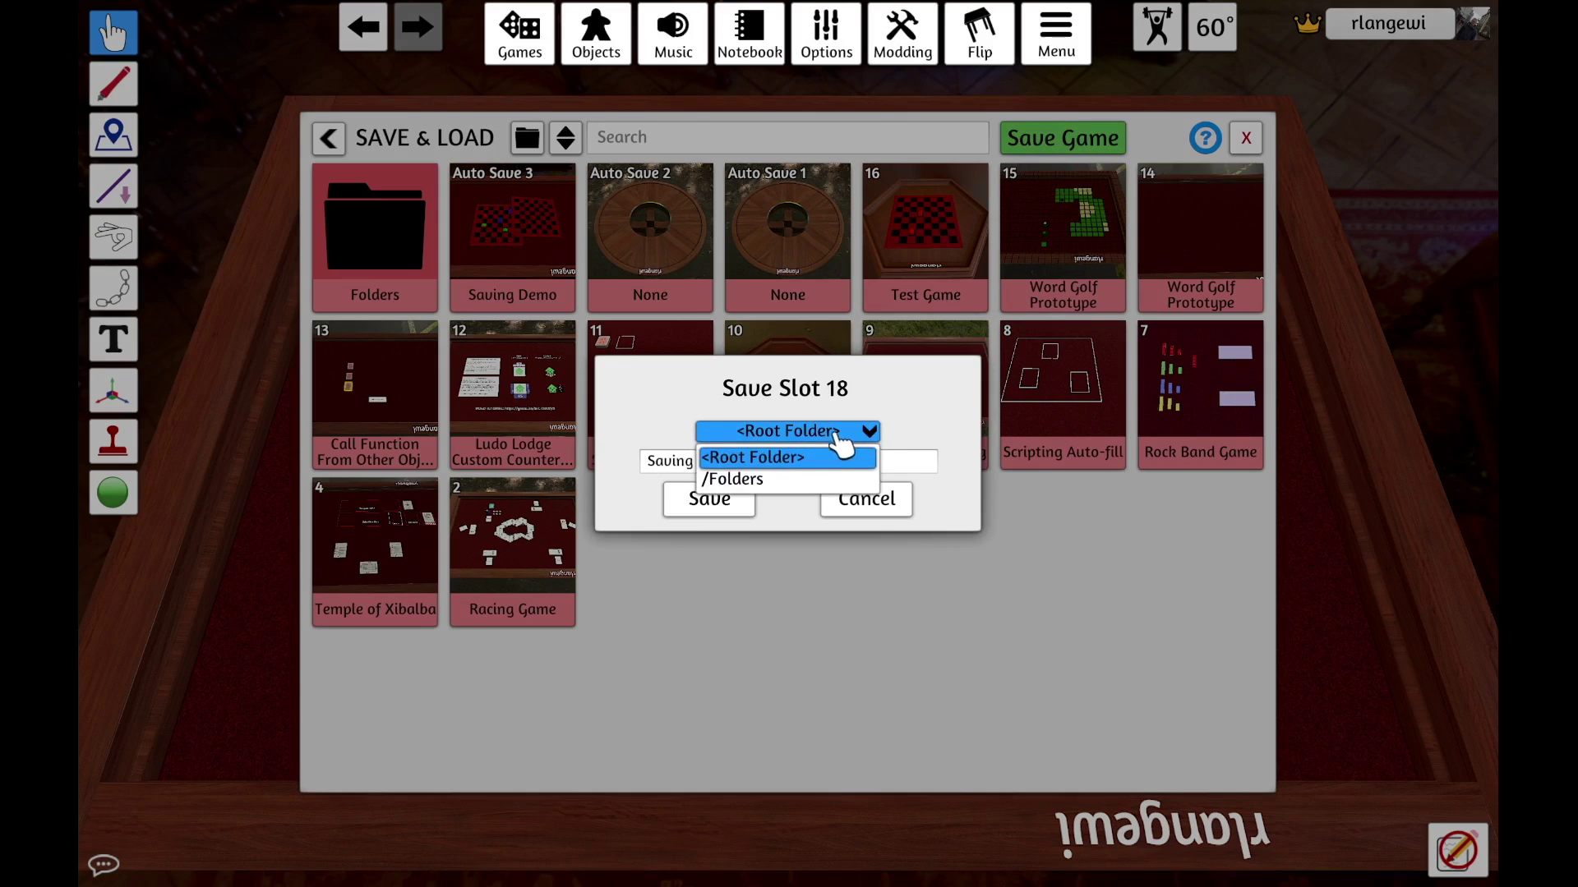
{"action": "left_click", "coordinate": [810, 481]}
{"action": "key", "text": "Return"}
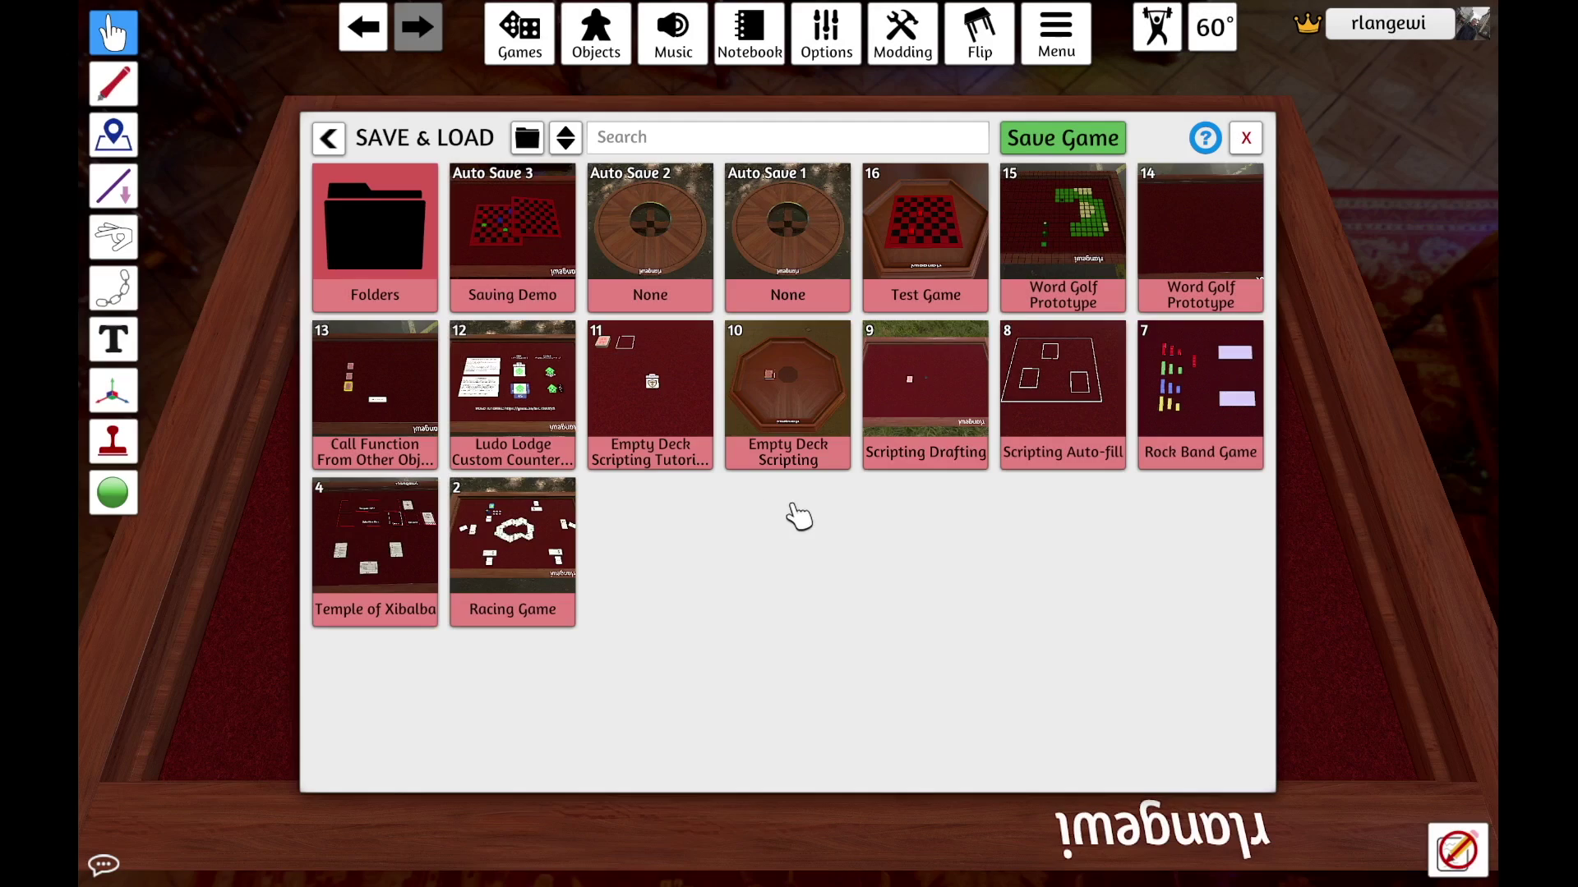